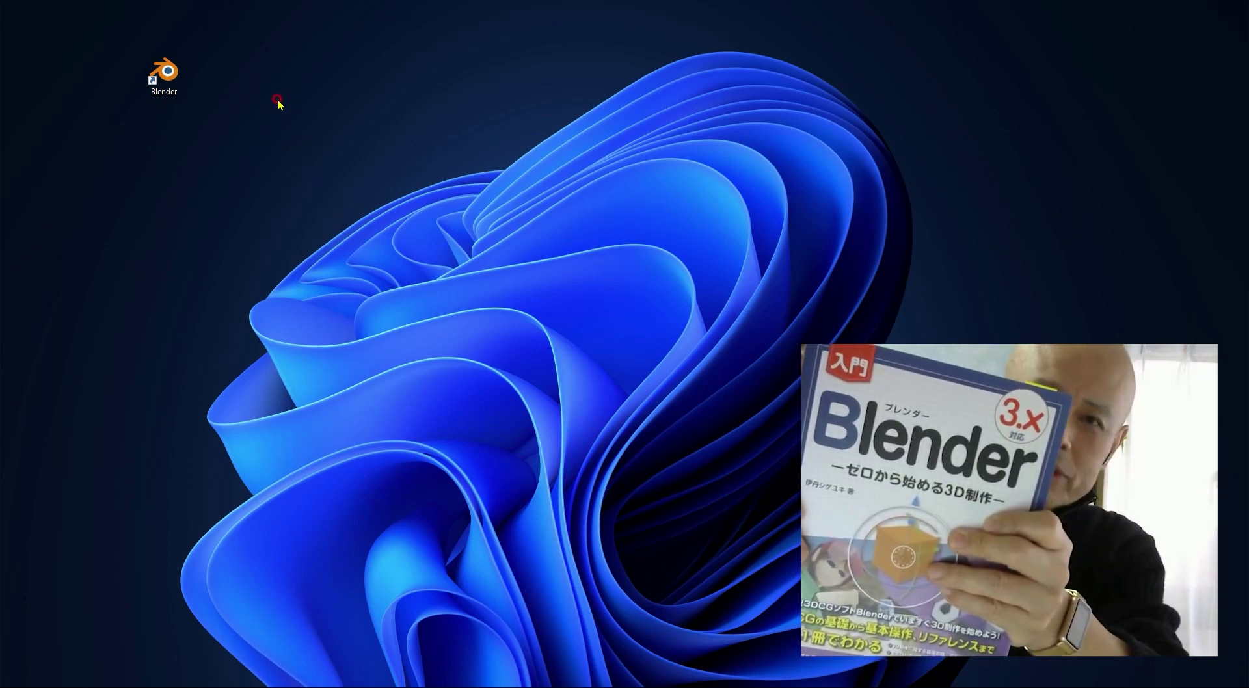
Launch Blender 3.3.1 from its desktop shortcut.
double_click(173, 76)
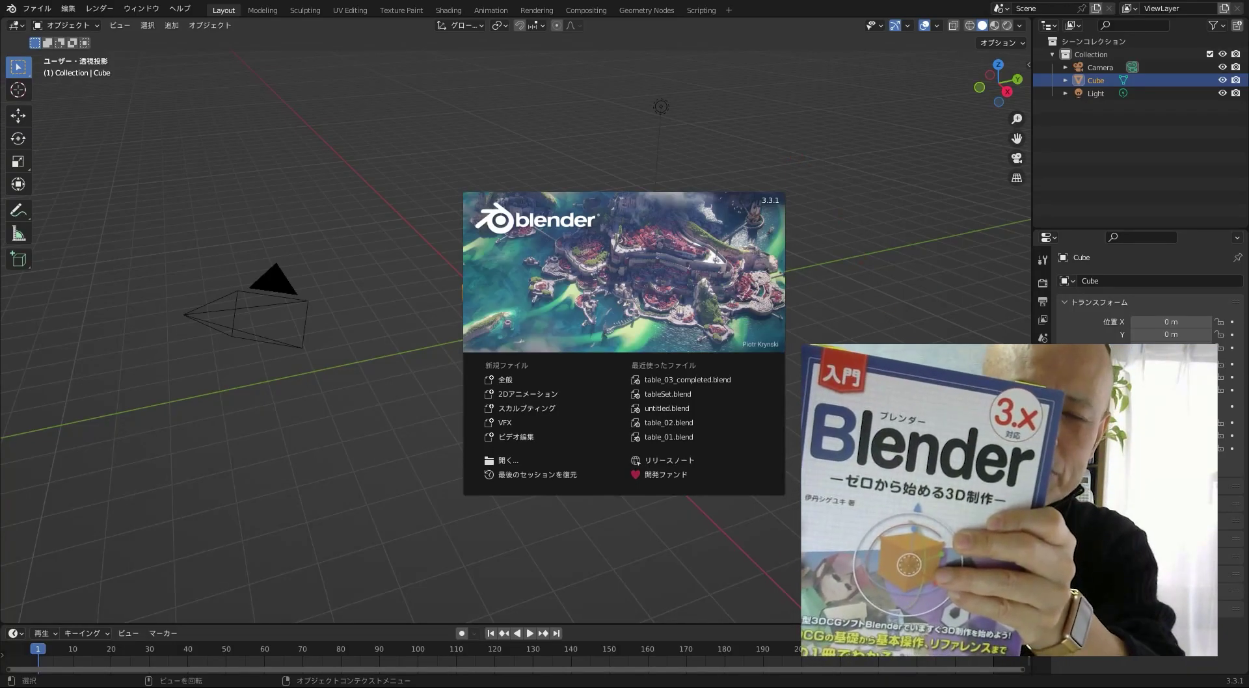
Close the splash screen to reveal the default camera, cube and light in the Layout workspace.
click(863, 285)
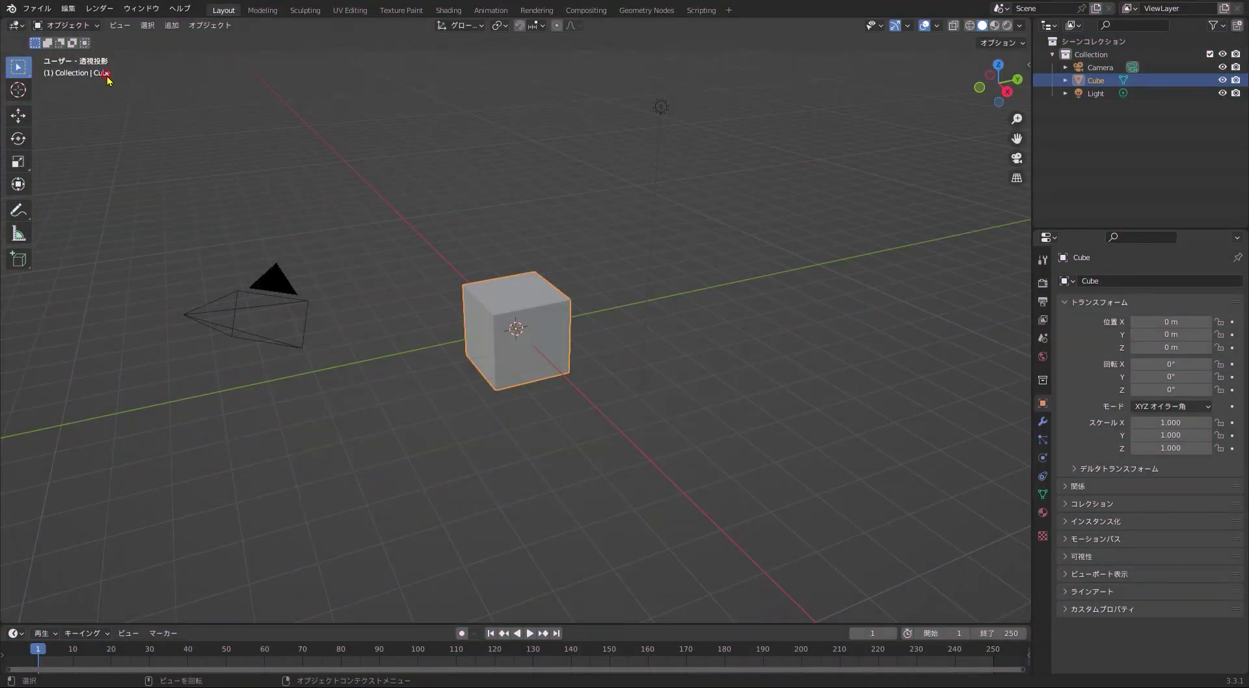
click(37, 9)
mouse_move(68, 8)
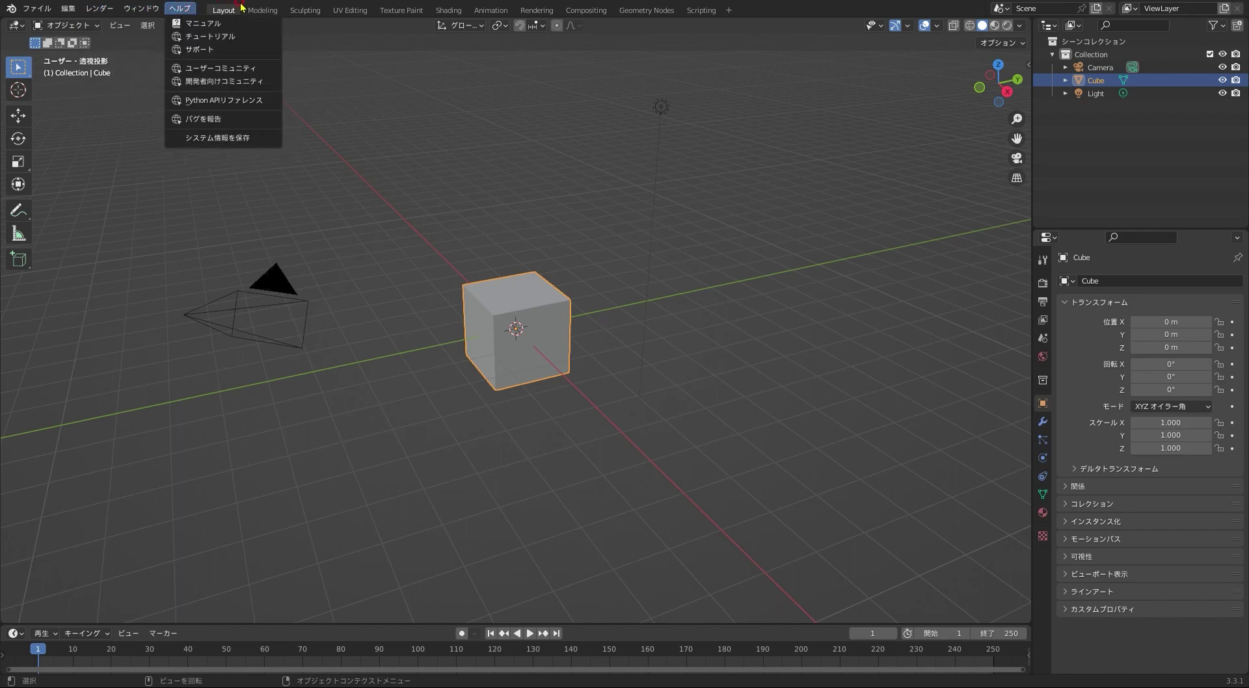
click(347, 140)
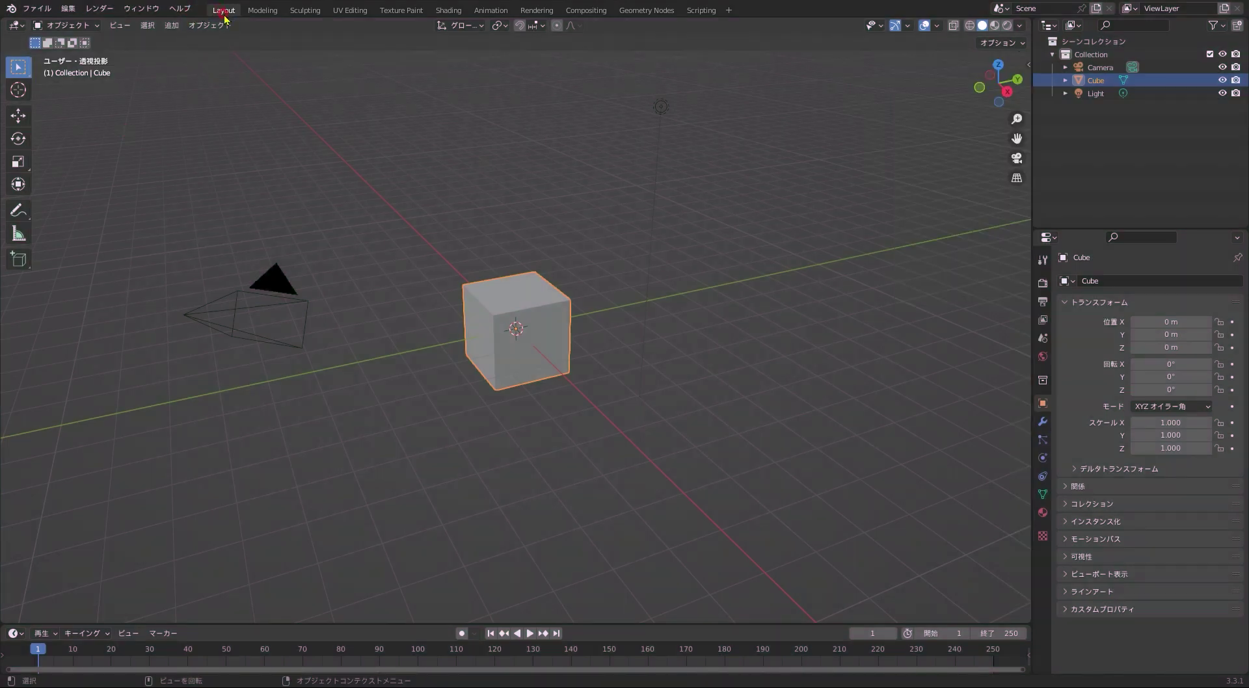
click(260, 10)
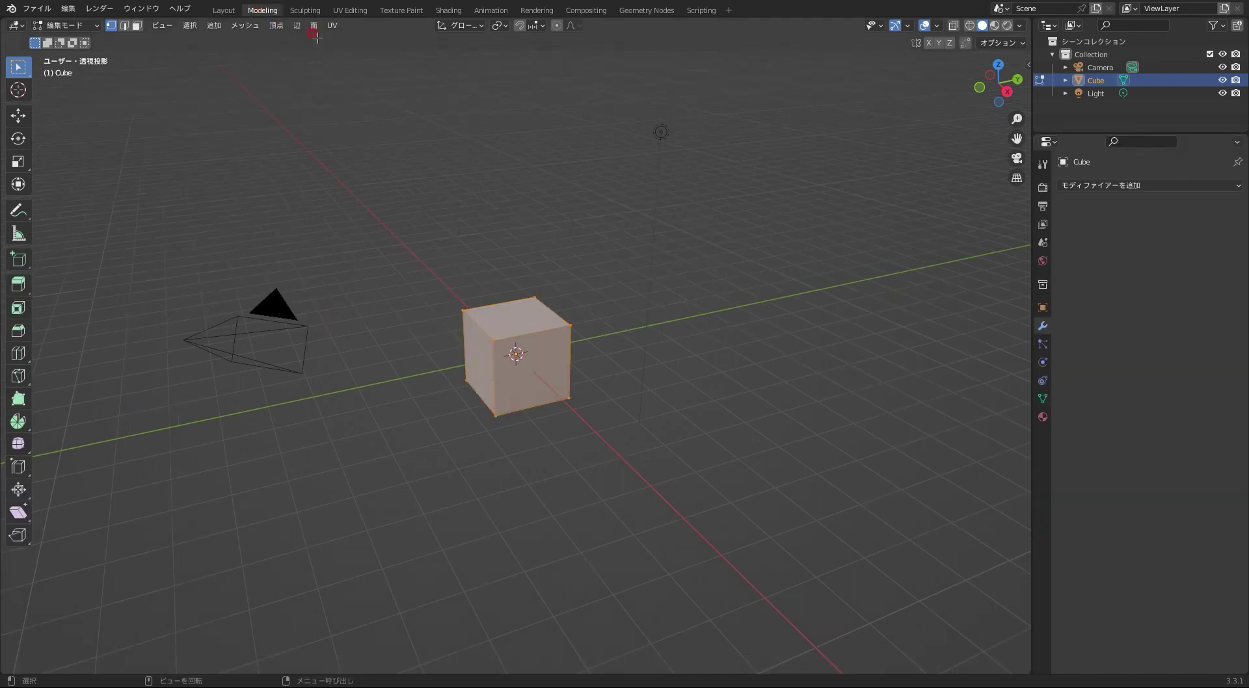
click(303, 10)
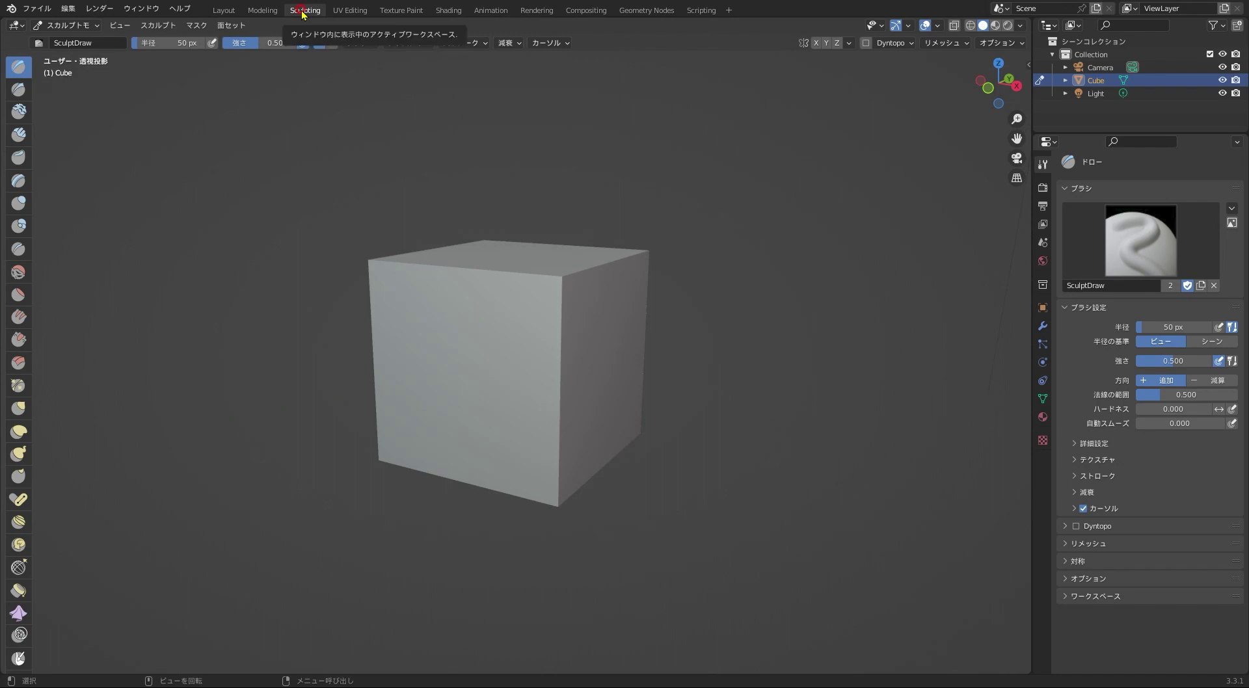
click(351, 10)
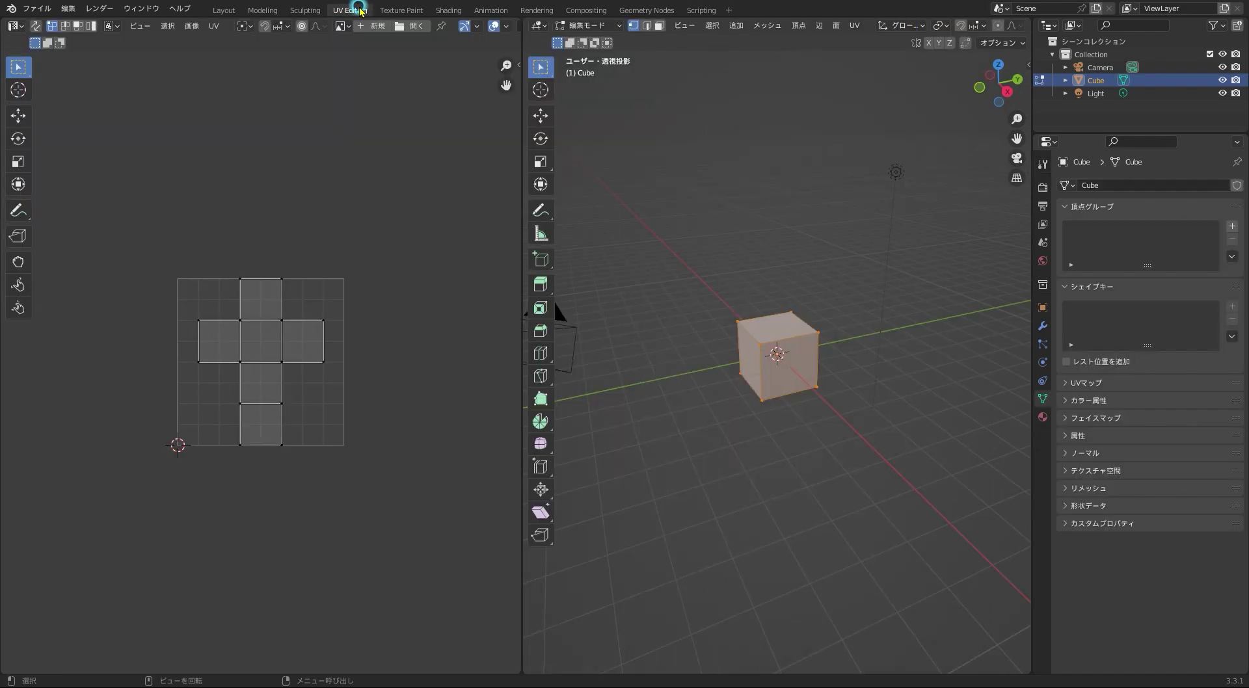
click(404, 11)
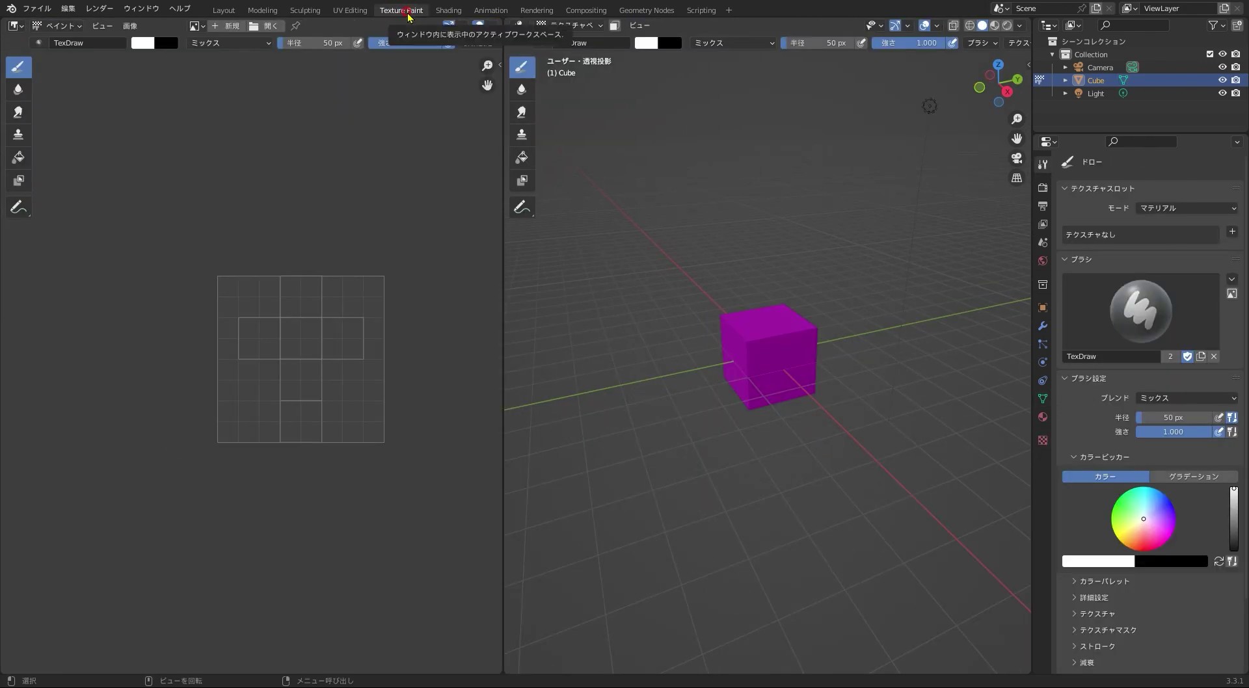
click(450, 11)
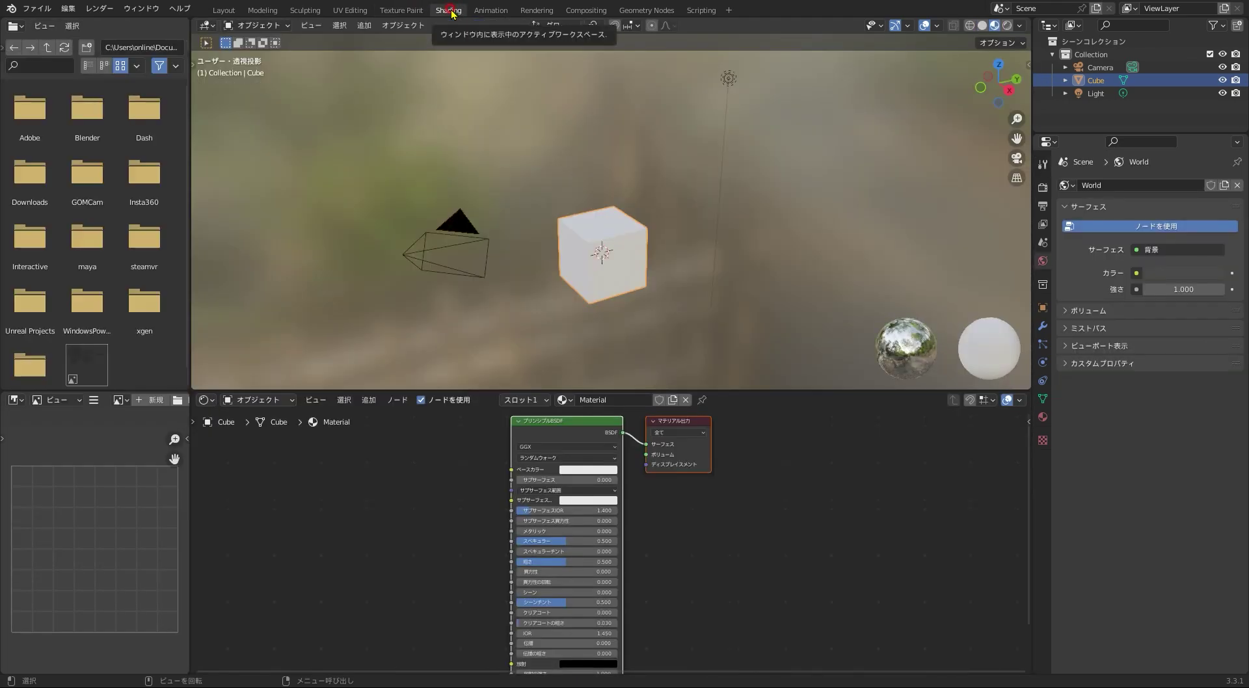
click(492, 11)
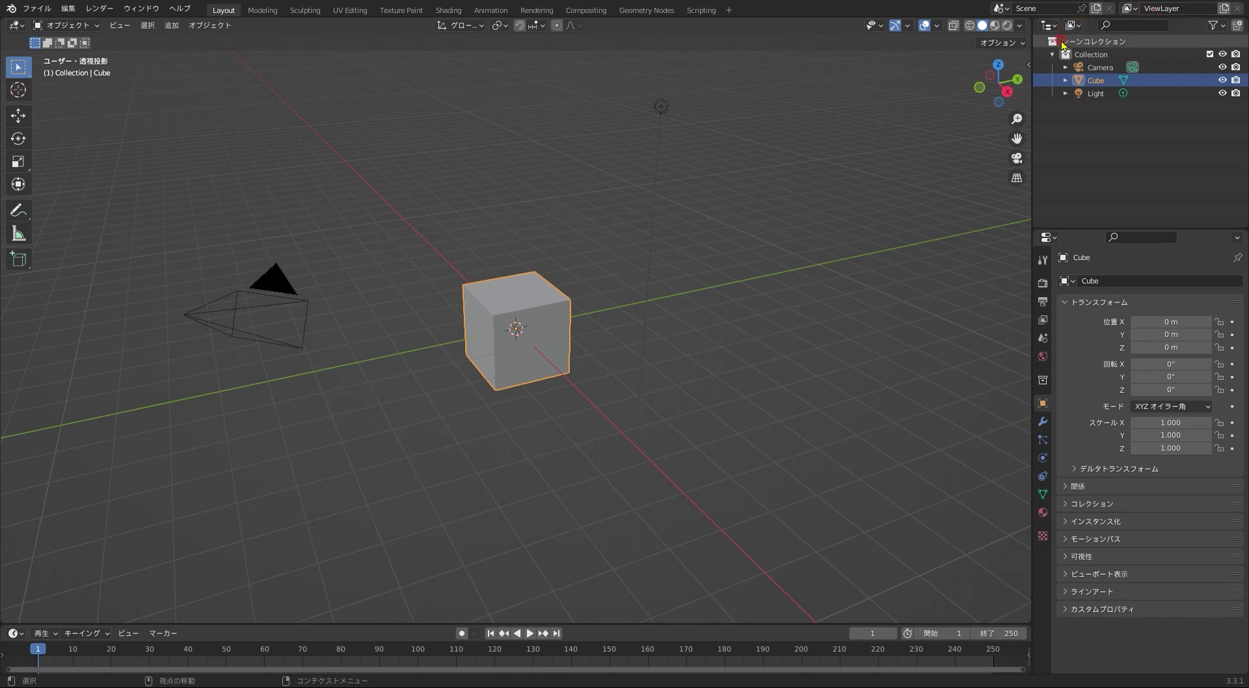
click(1002, 8)
click(1002, 8)
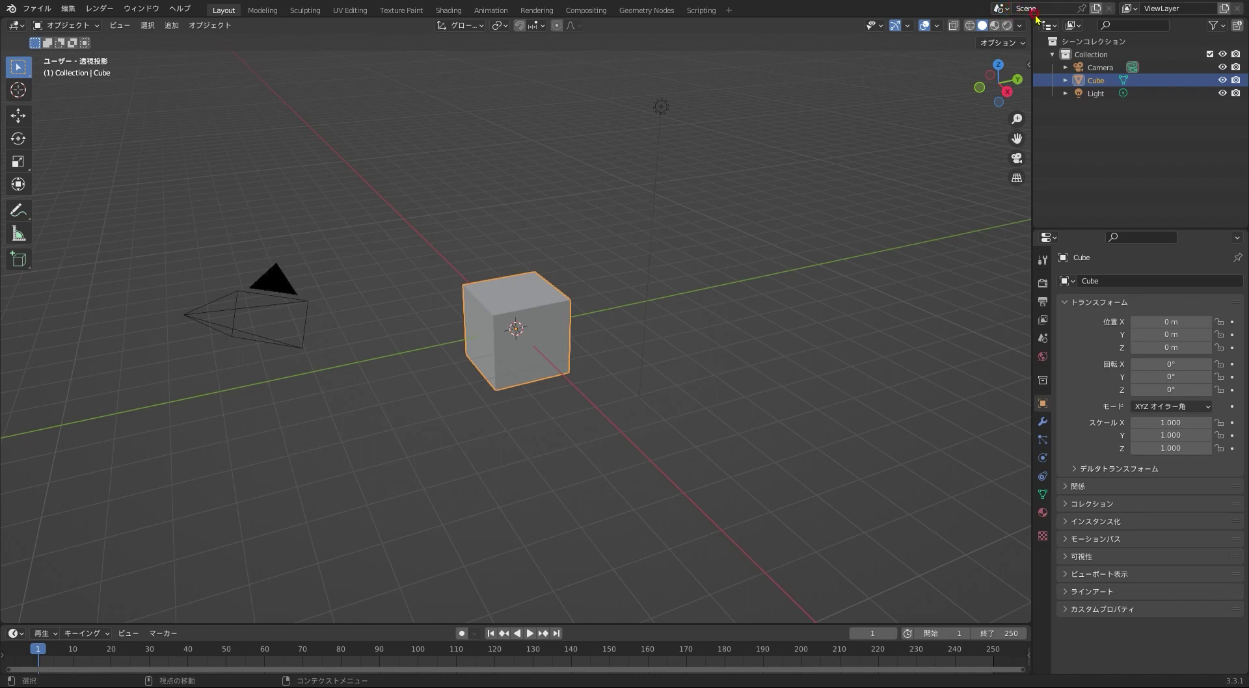
click(1127, 7)
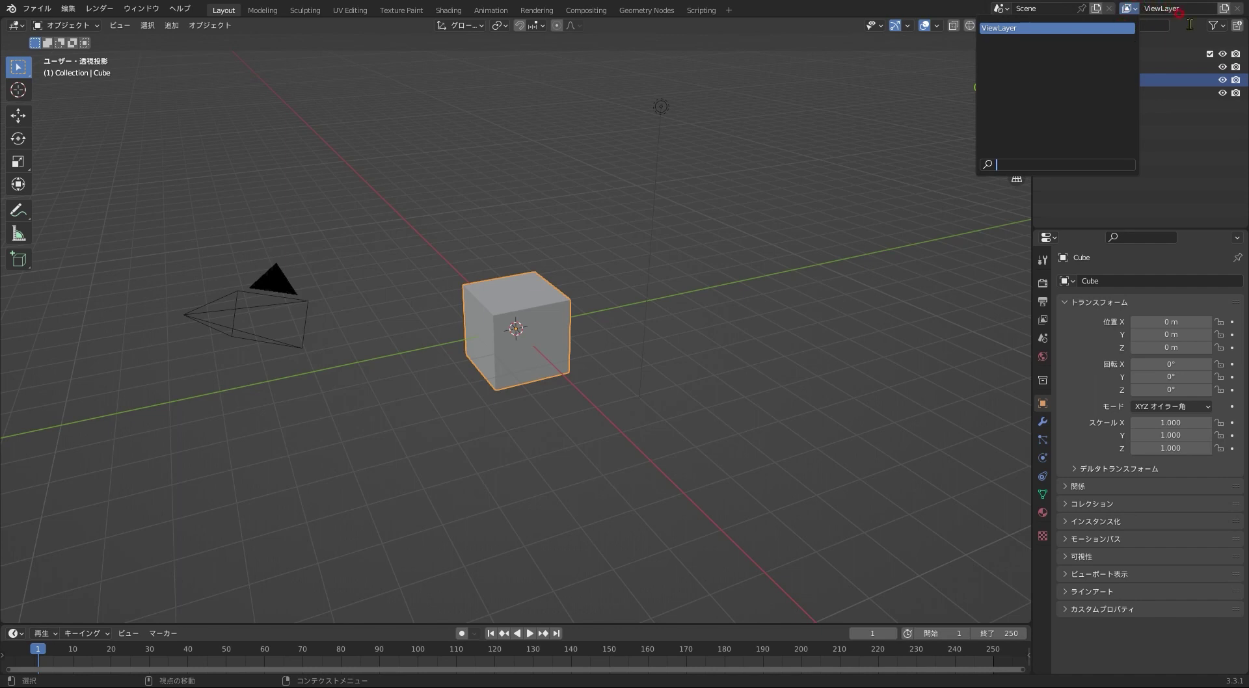
click(1222, 9)
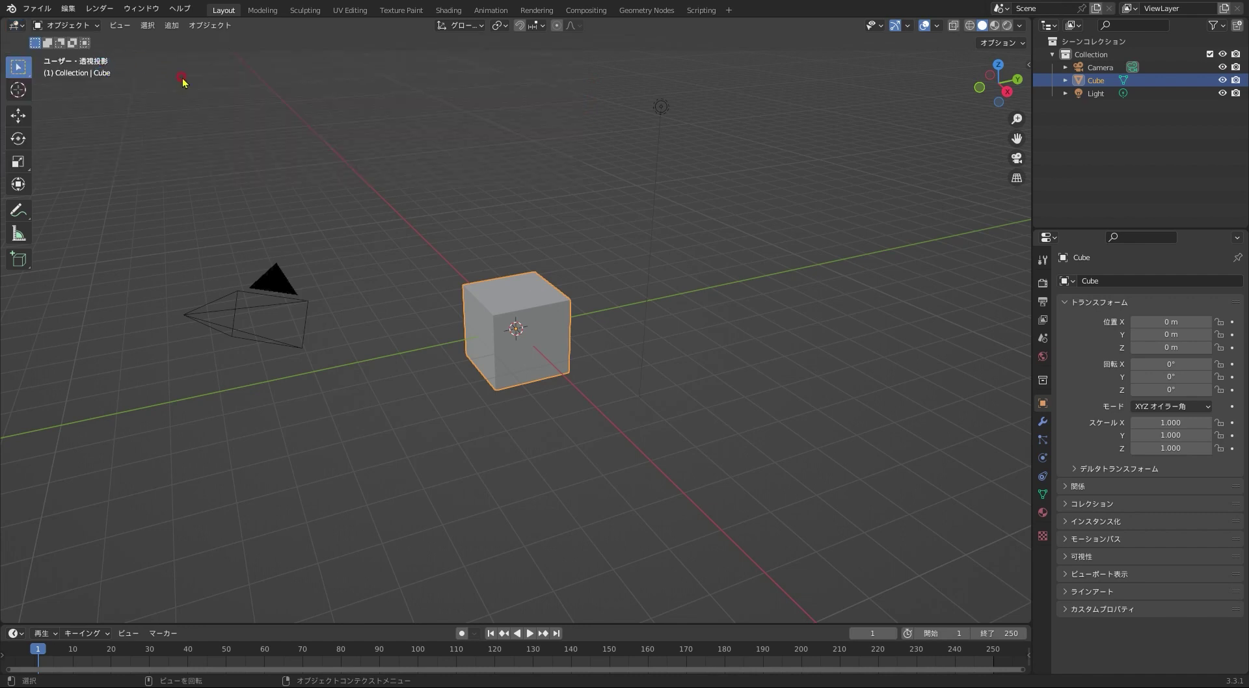
click(98, 61)
click(97, 26)
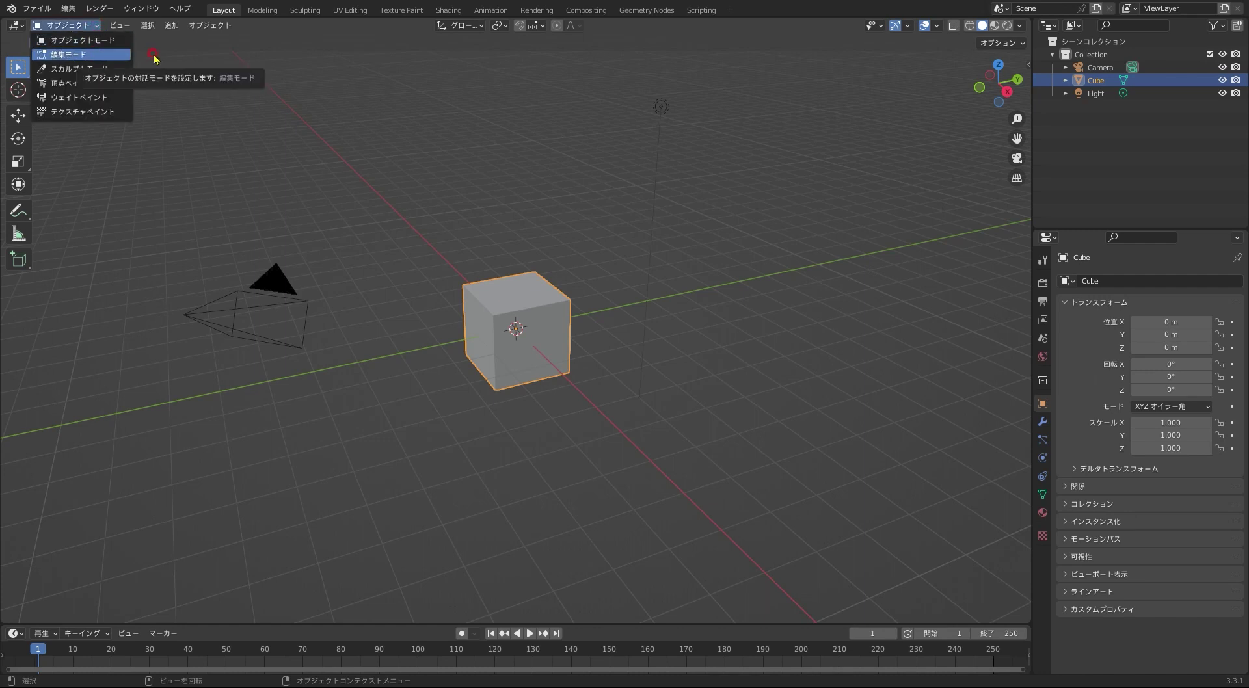
click(507, 436)
click(502, 333)
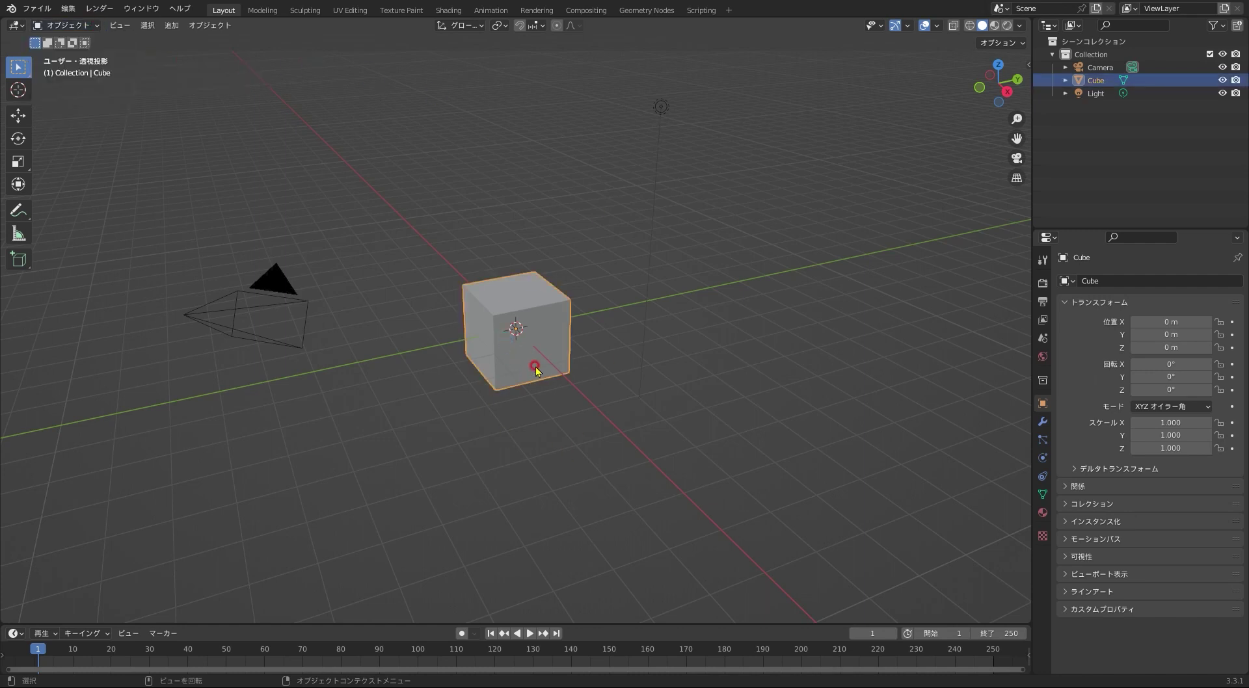
key(Tab)
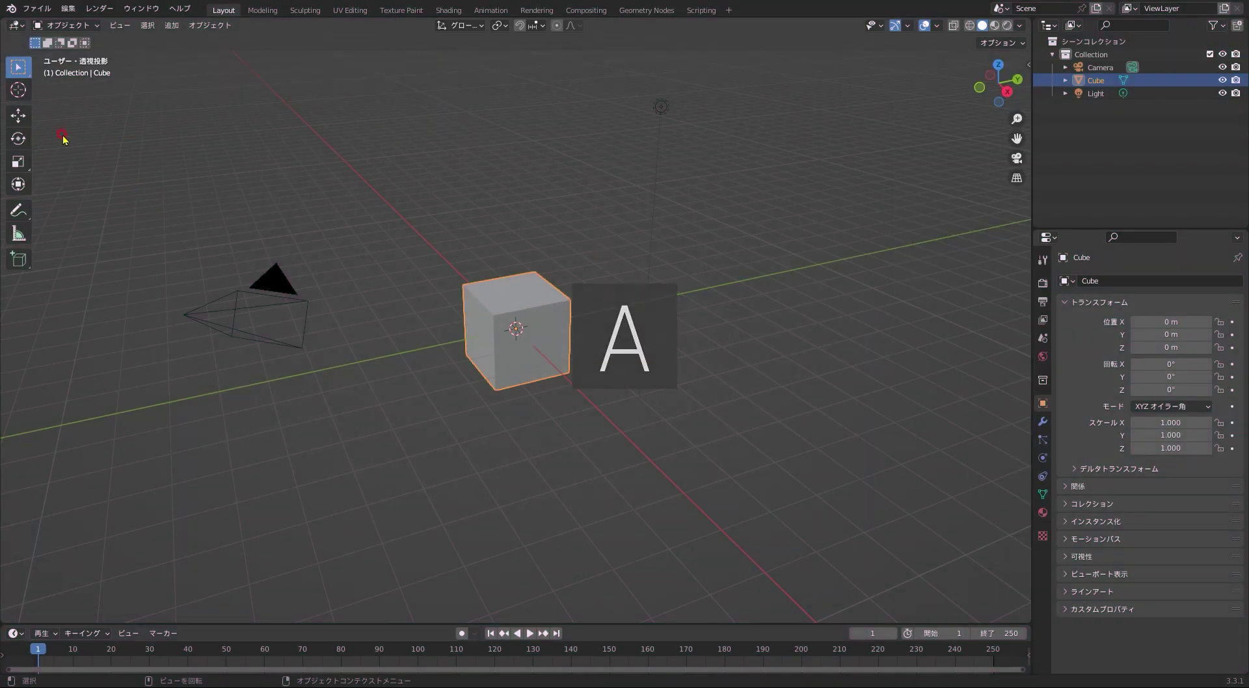
Show the cube's move handles and set Transform Orientation to Local.
key(shift+space)
key(g)
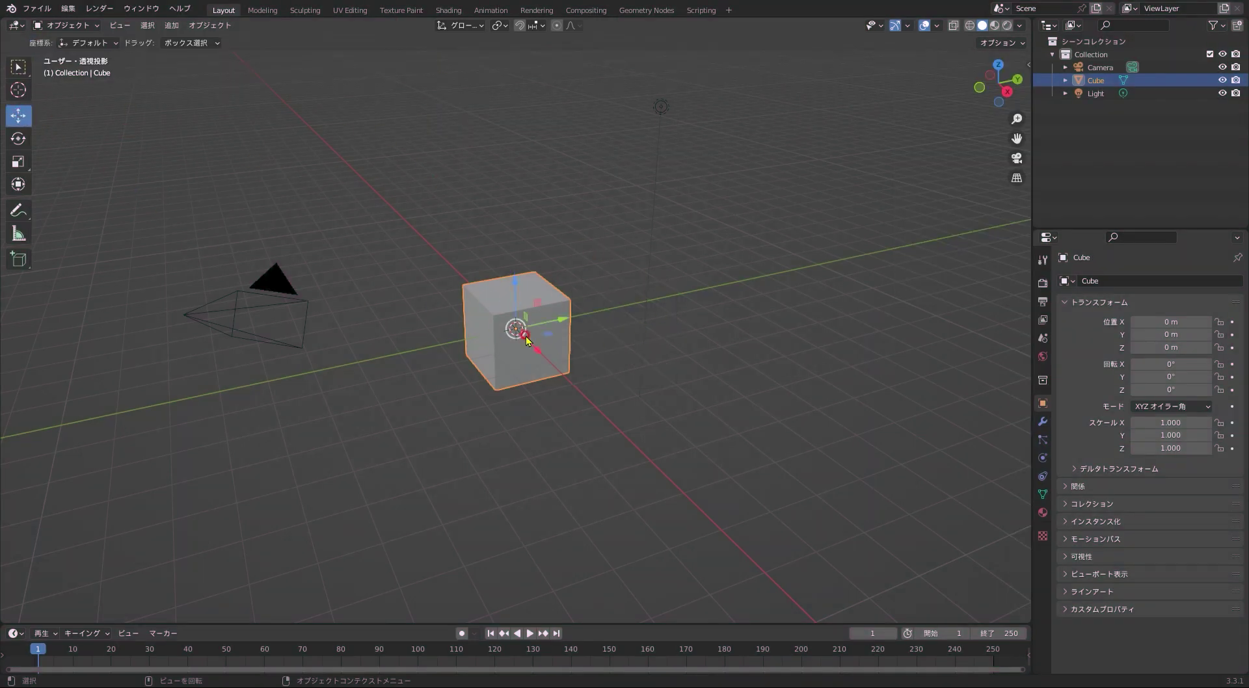
click(476, 27)
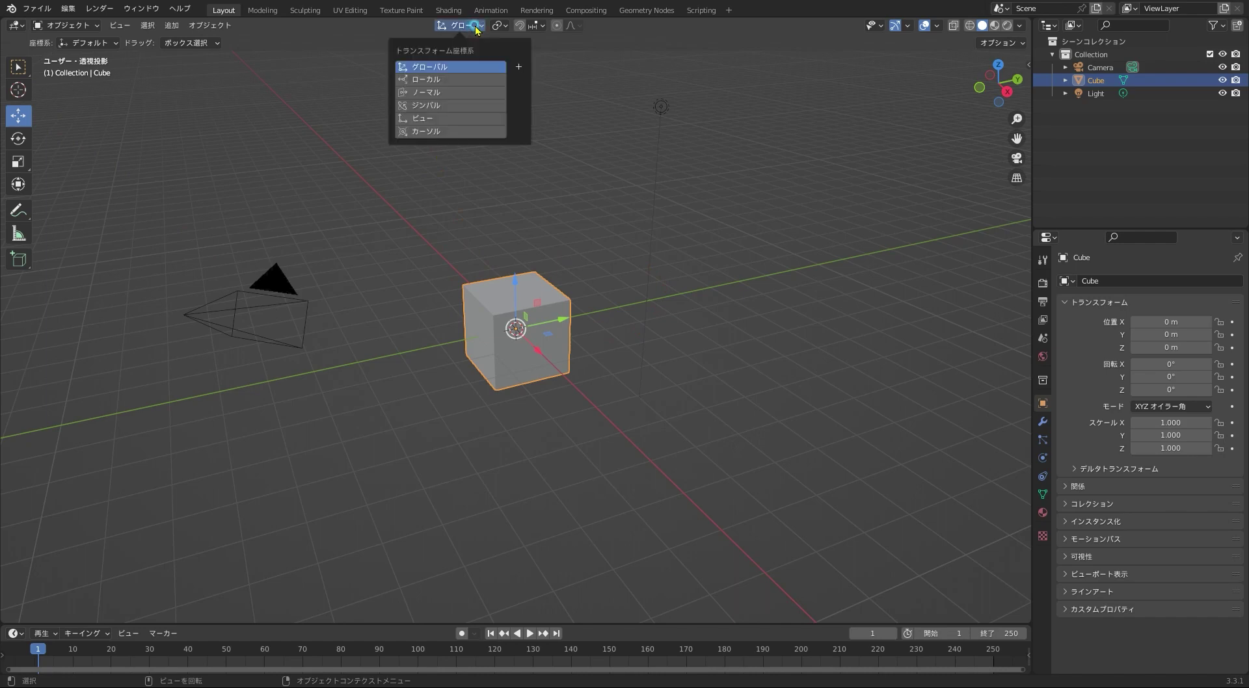
click(452, 79)
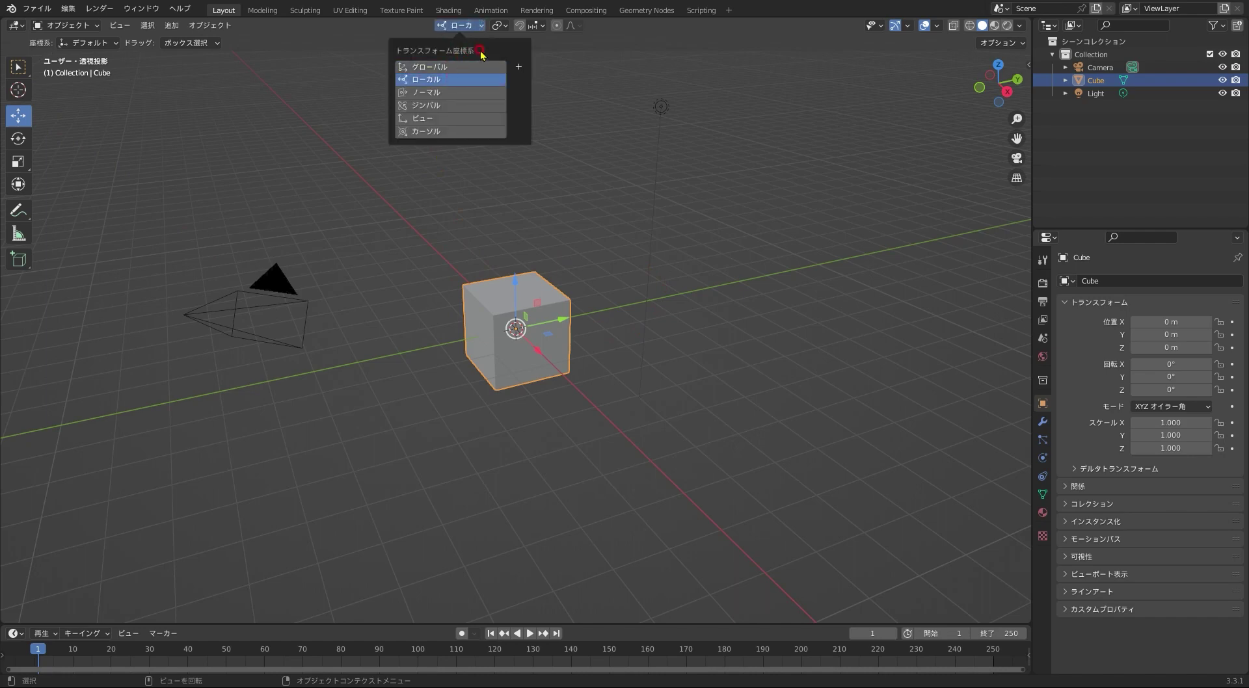
Test-rotate the cube, switch orientation to Global and back to Local, then undo the rotation.
click(19, 138)
drag(525, 278, 524, 63)
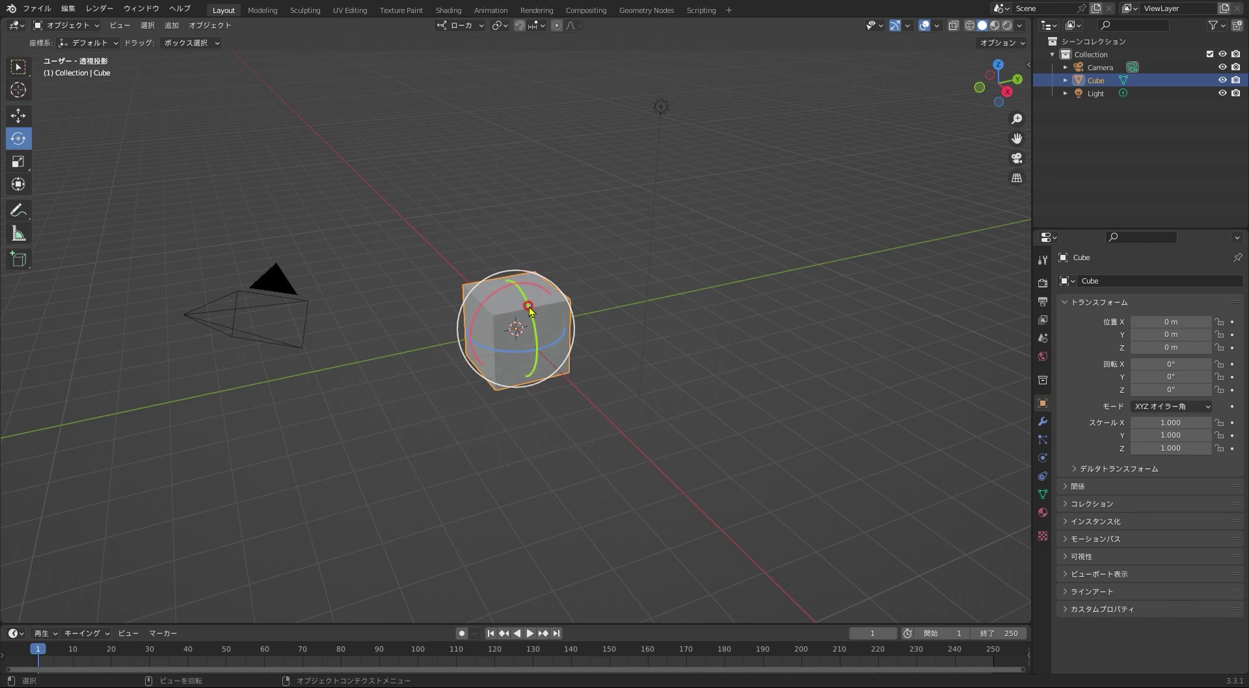
click(470, 27)
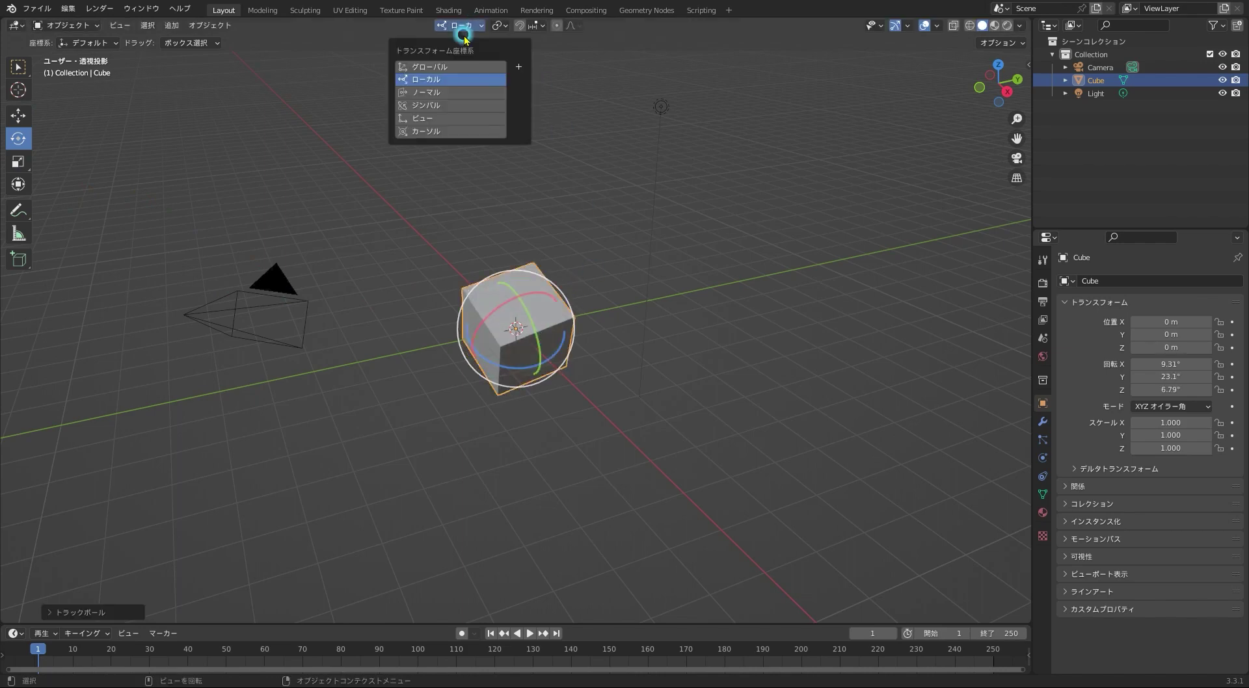
click(448, 66)
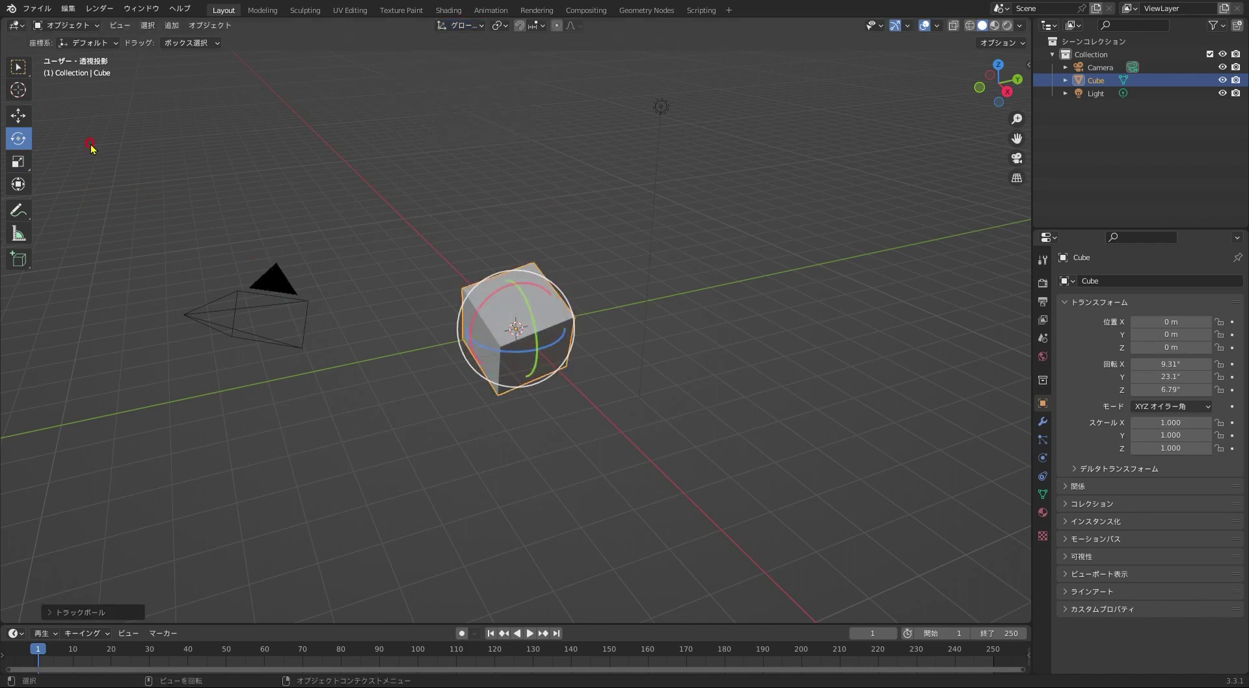
click(18, 116)
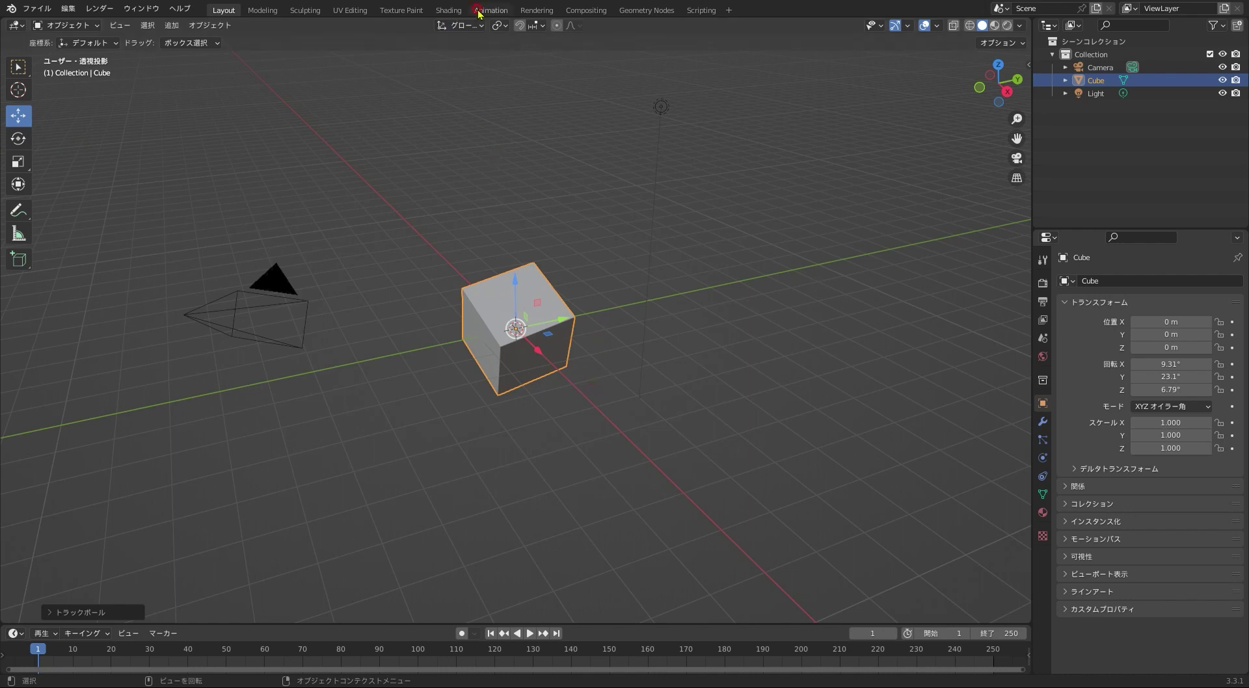
click(459, 26)
click(453, 79)
click(537, 217)
key(ctrl+z)
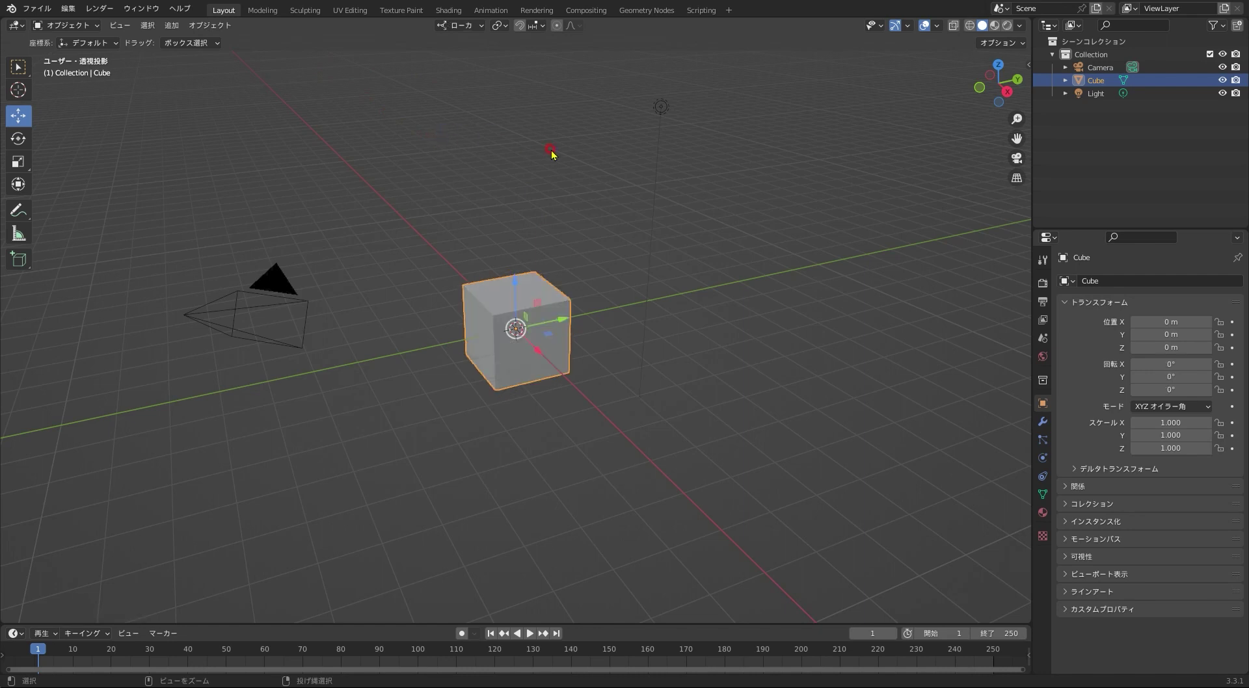
Set the Pivot Point to Individual Origins.
click(501, 27)
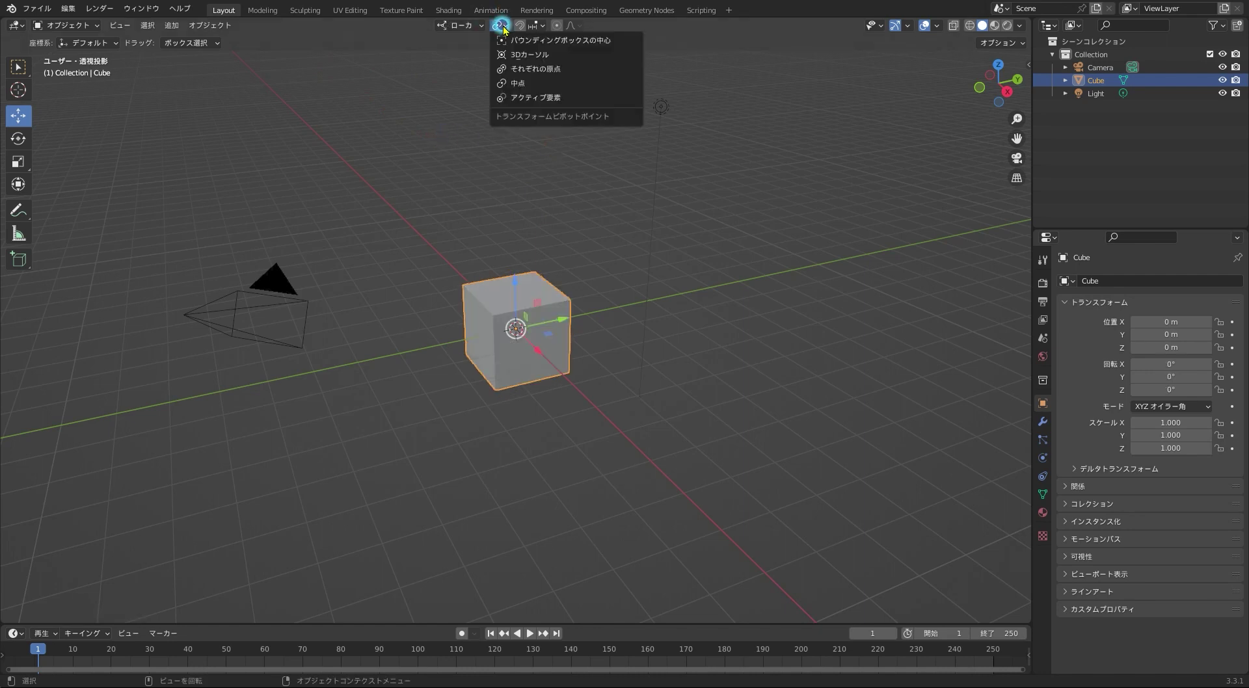
click(527, 68)
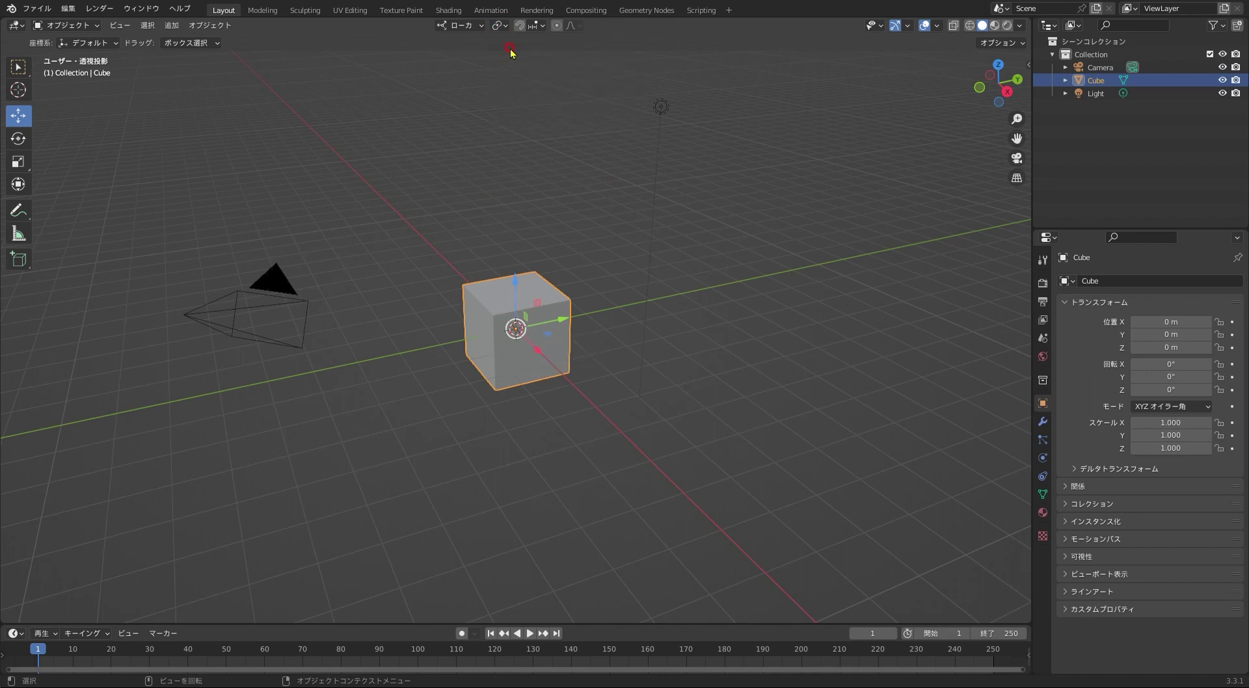
click(506, 27)
Toggle snapping on with Increment target, turn it off again, and enable Proportional Editing.
click(519, 25)
click(540, 27)
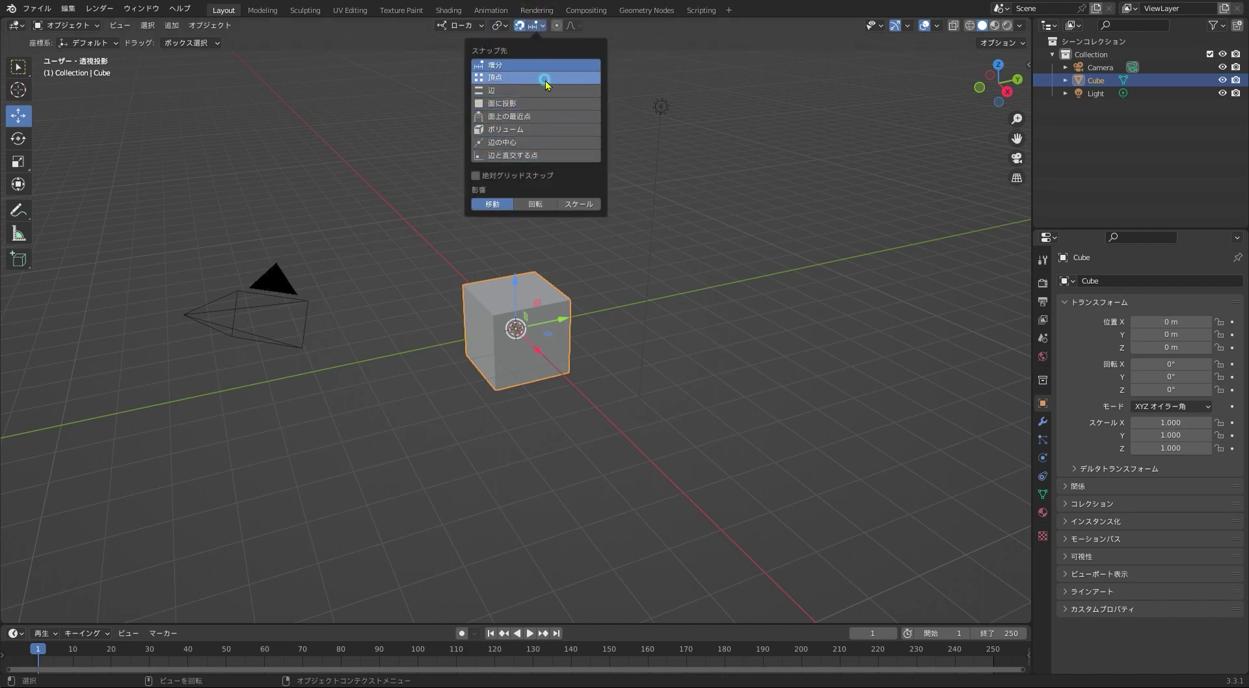
click(545, 61)
click(520, 25)
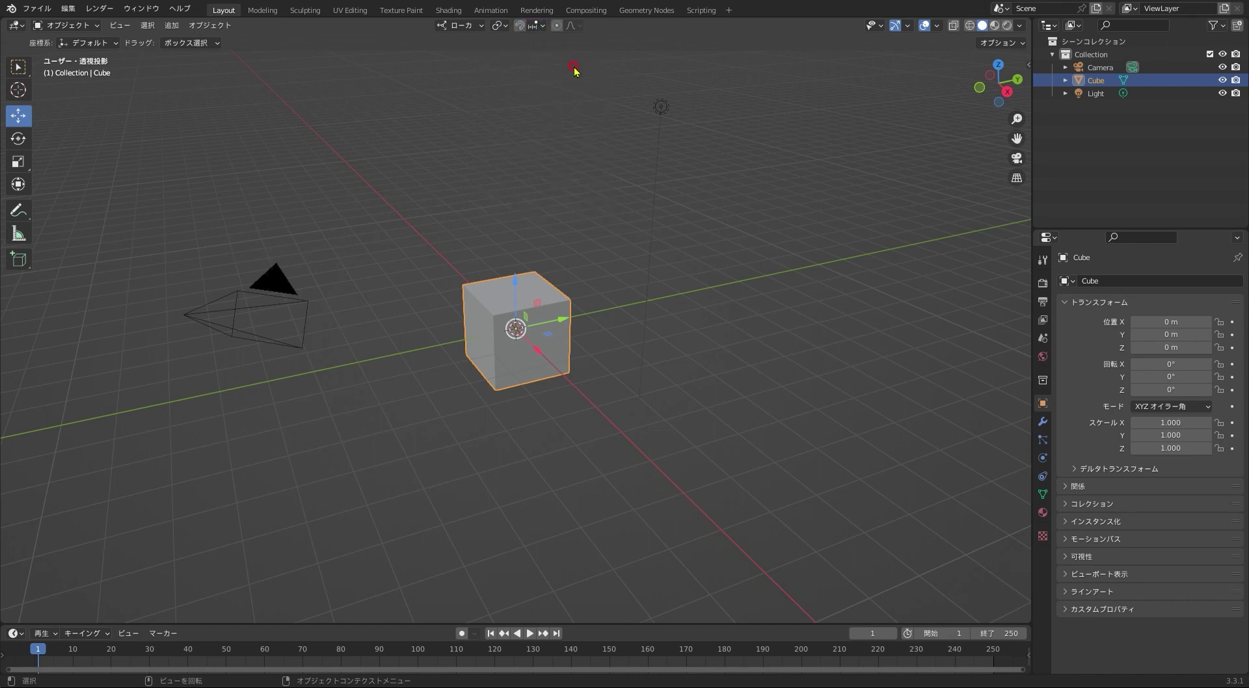
click(558, 26)
Put the cube in Edit Mode and toggle proportional editing with O.
key(Tab)
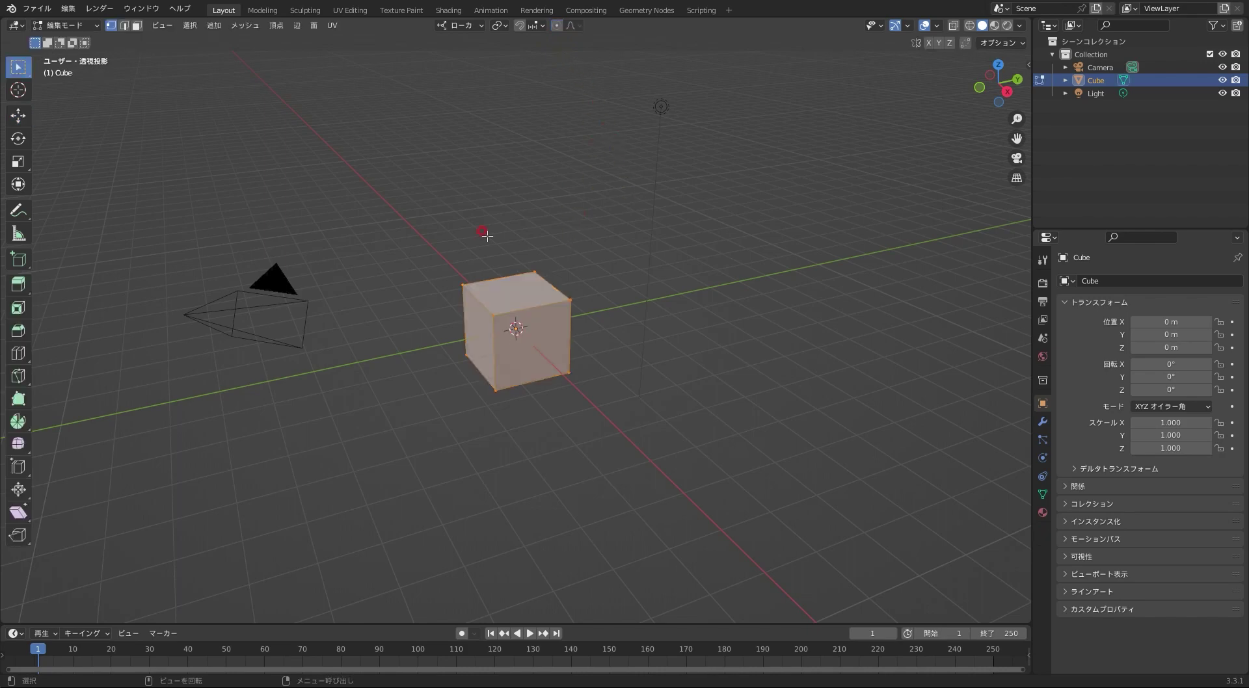
key(o)
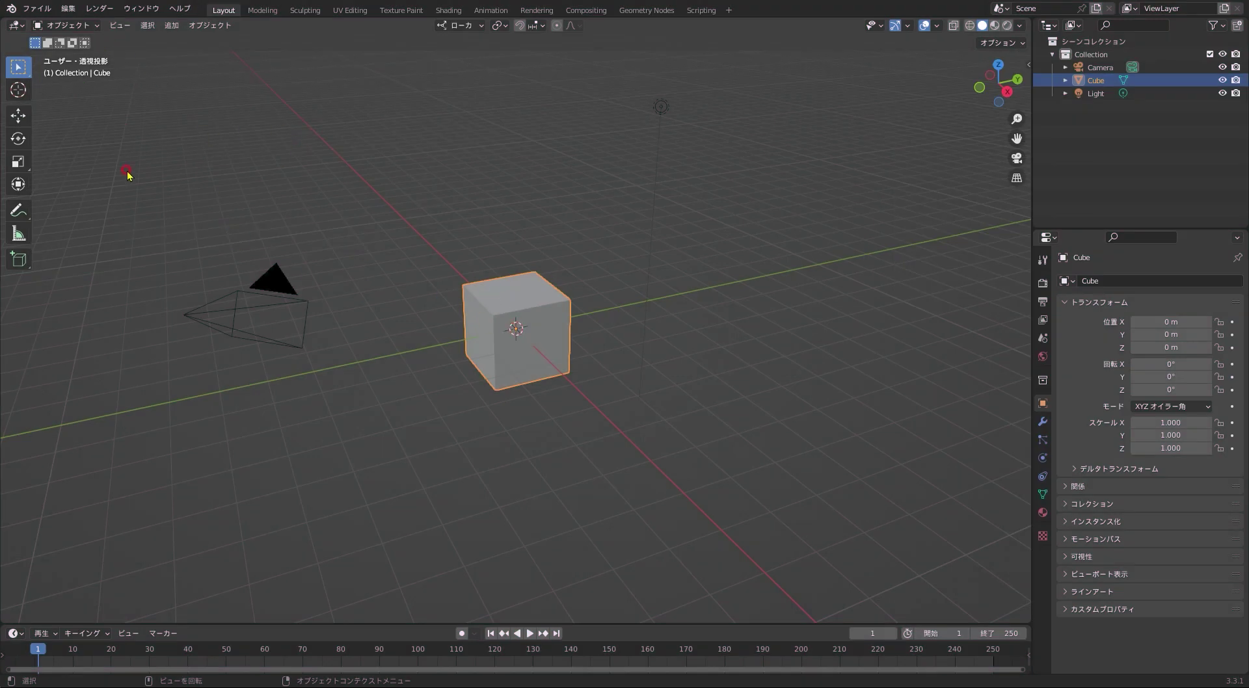
Cycle through the Cursor, Move, Rotate, Scale and Annotate tools, ending on Add Cube.
click(18, 97)
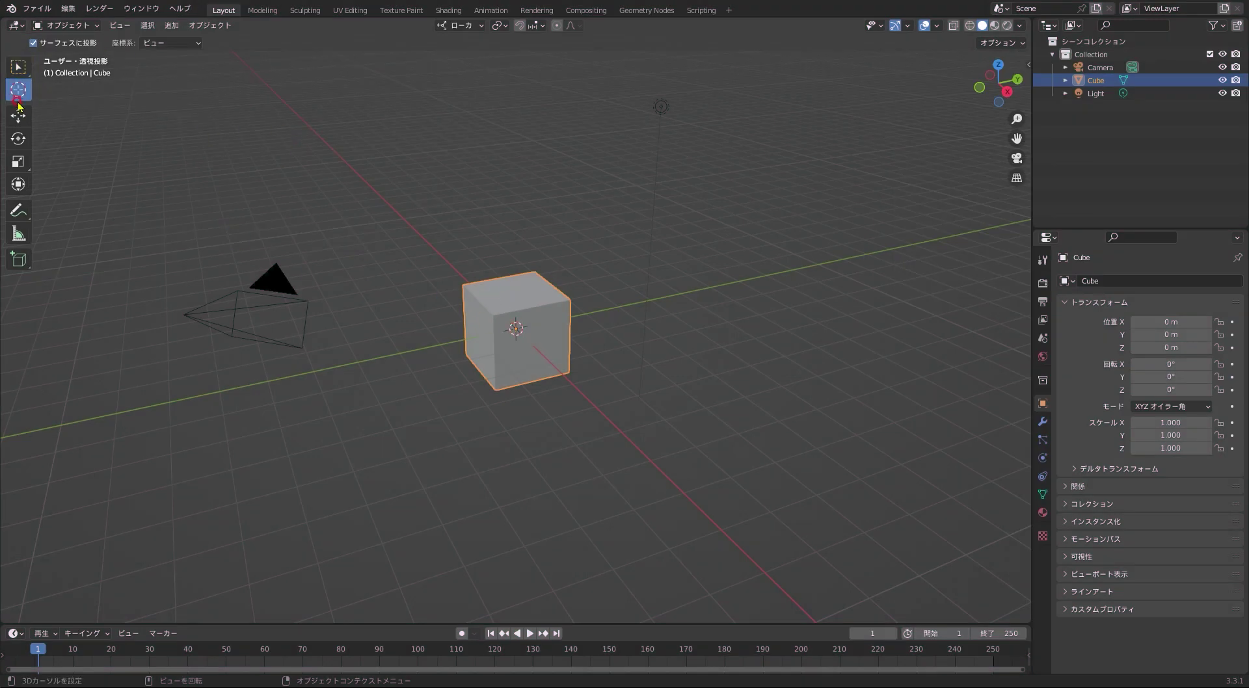
click(17, 116)
click(26, 138)
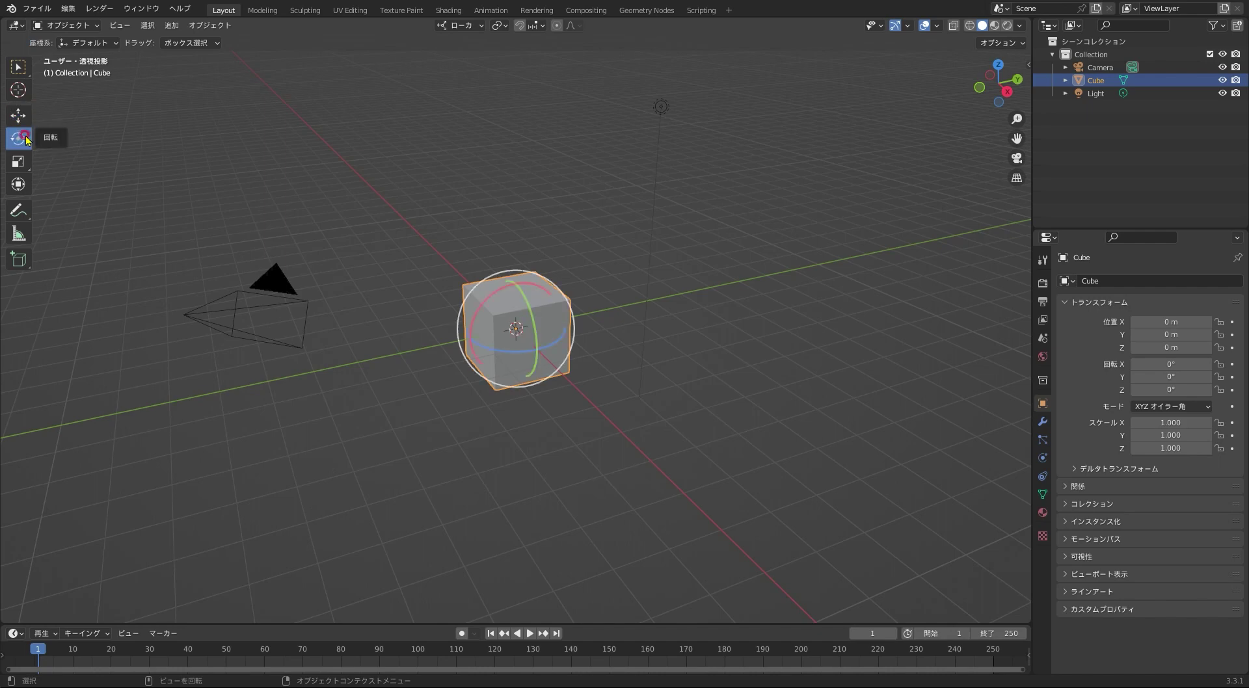
click(24, 162)
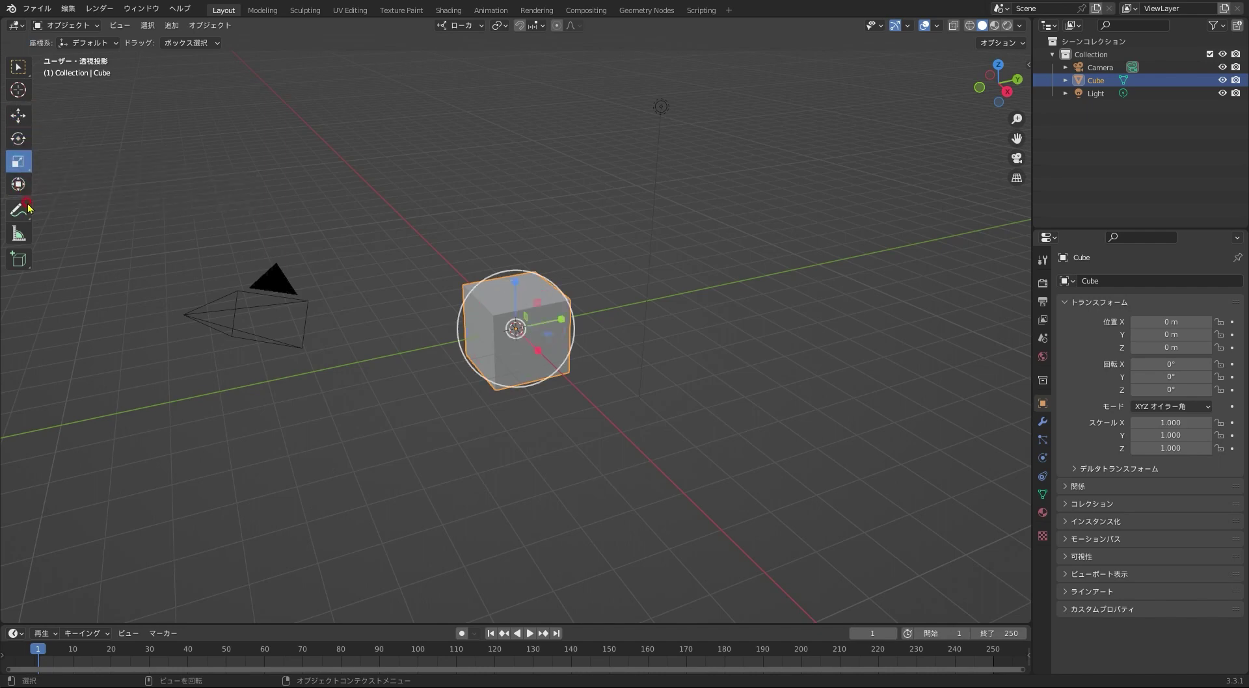
click(20, 210)
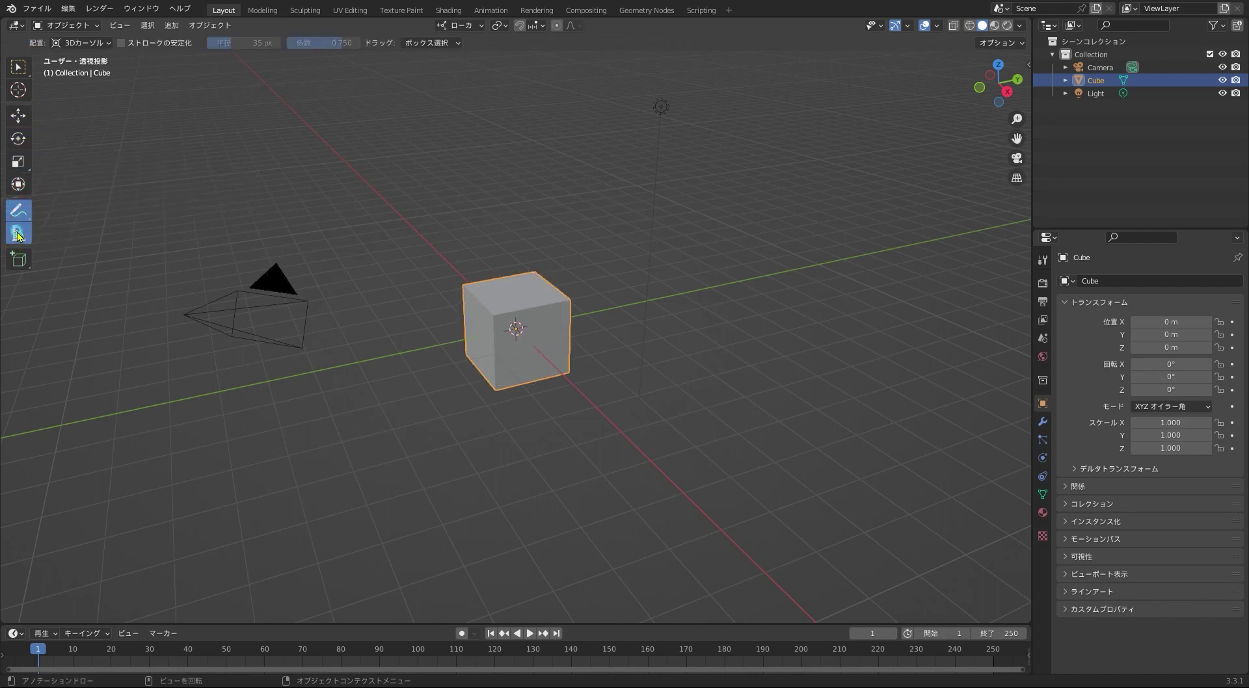
click(19, 259)
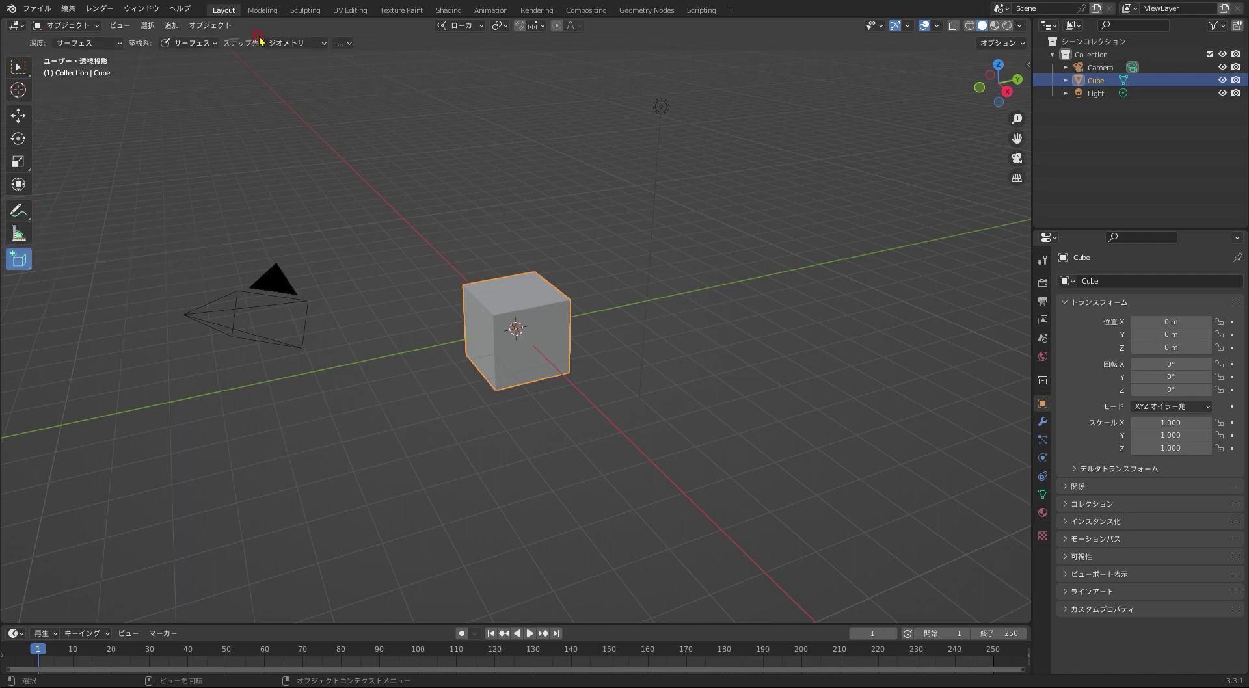
Activate Select Box, check the cube's front view, orbit back to perspective, and show tool names.
click(20, 67)
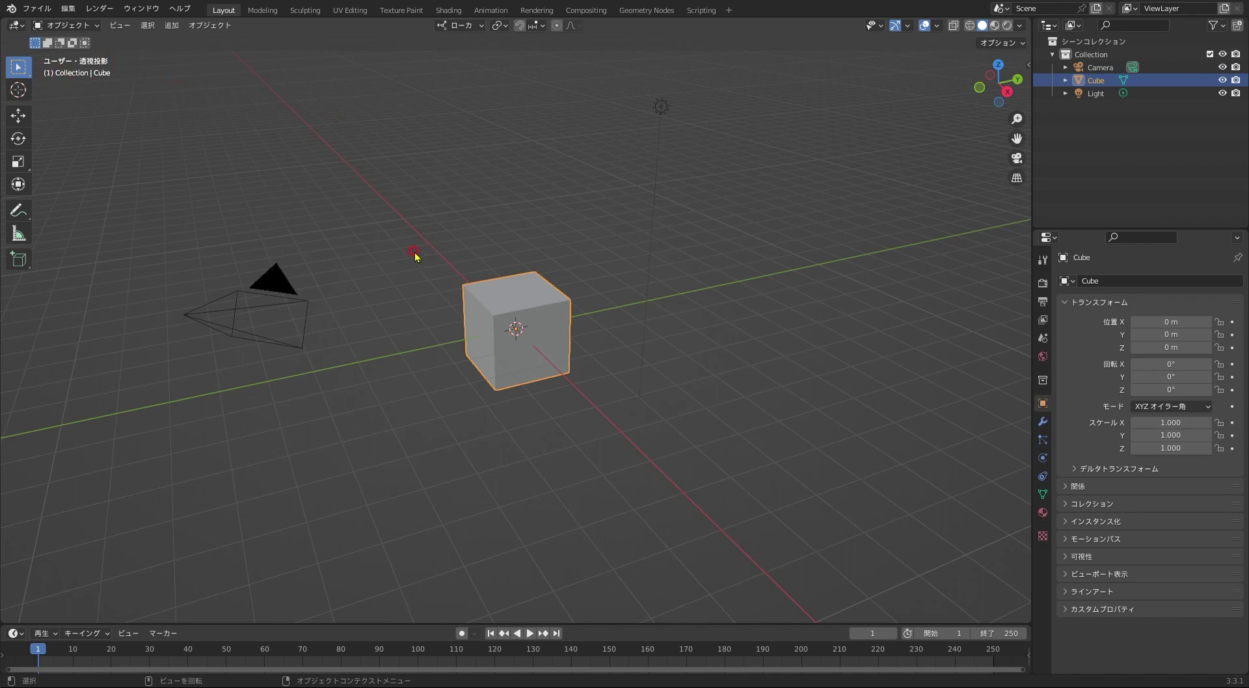
middle_drag(581, 390, 671, 337)
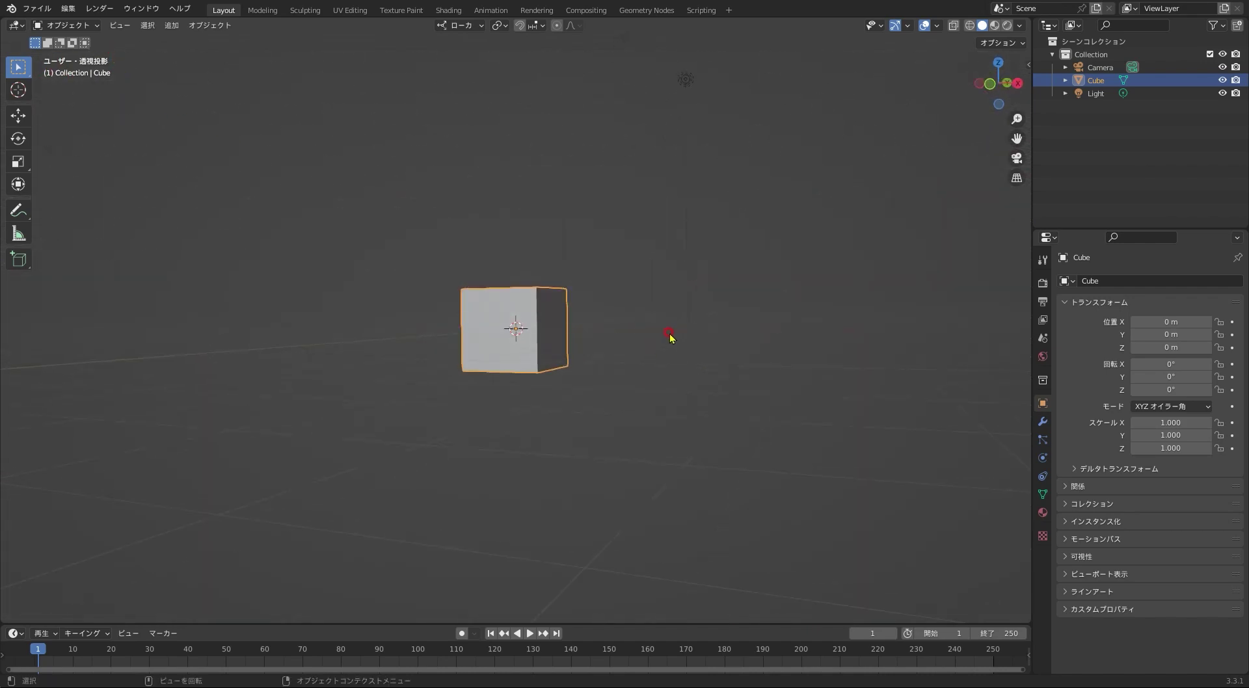
click(989, 86)
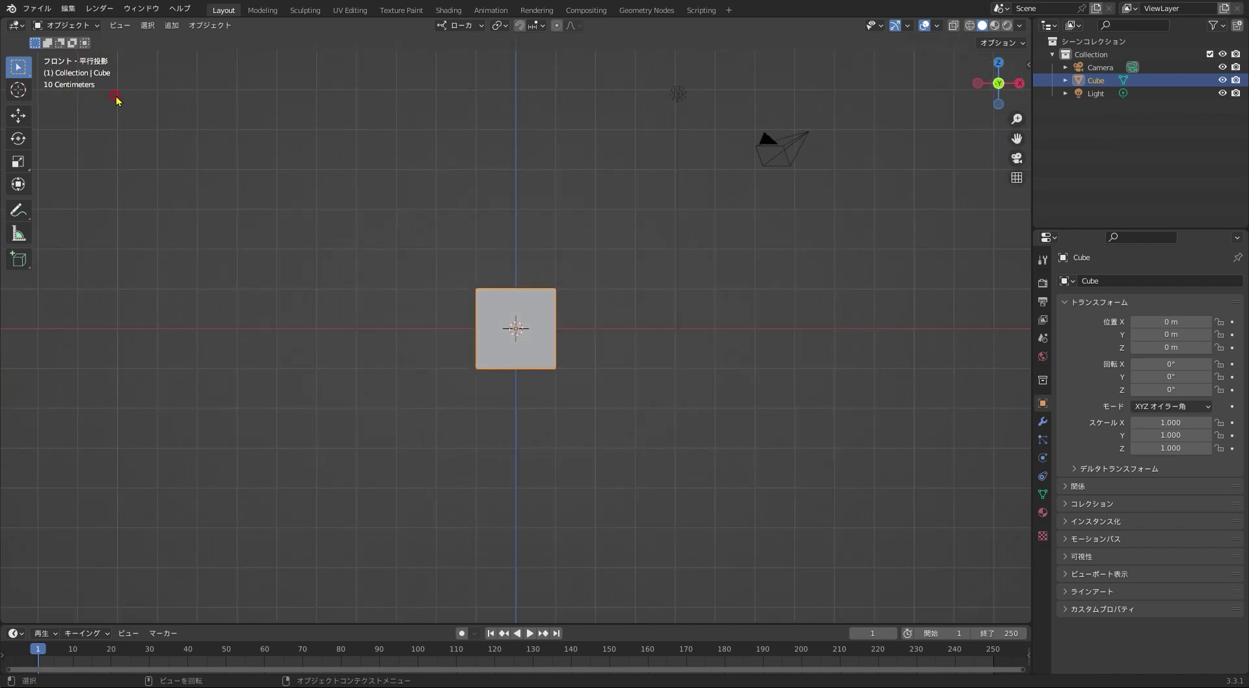
drag(998, 83, 656, 236)
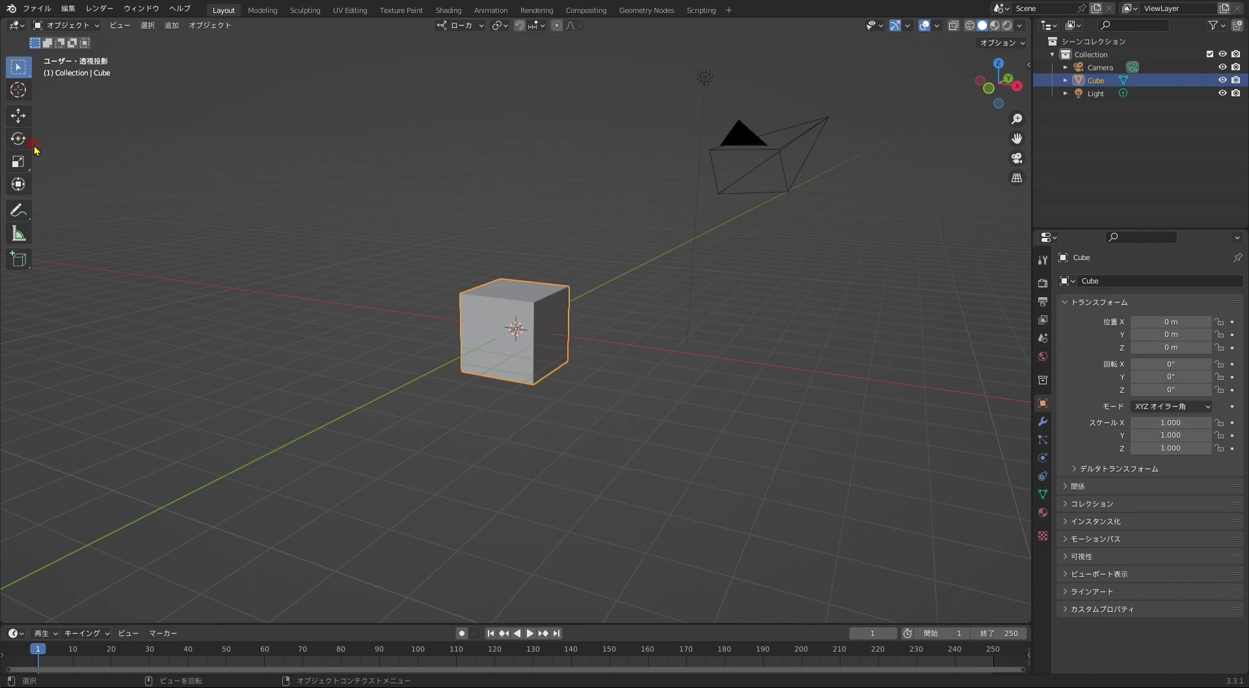
mouse_move(31, 141)
mouse_down()
mouse_move(98, 142)
mouse_move(31, 130)
mouse_up()
key(Tab)
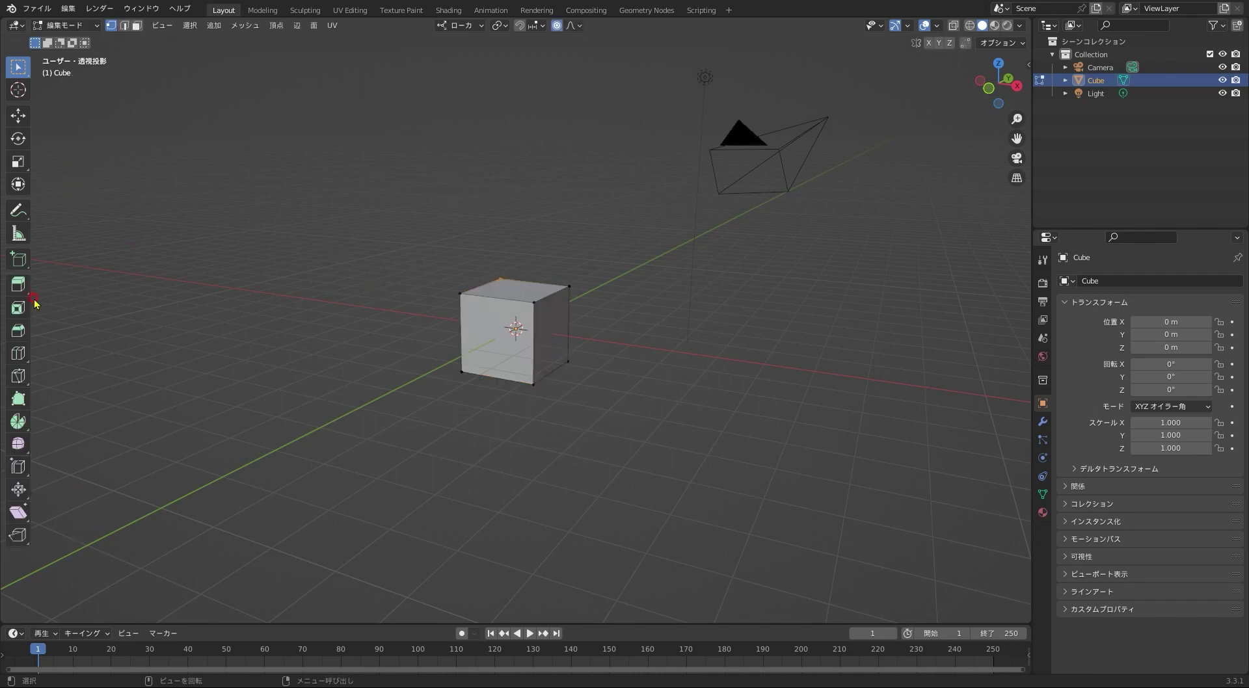
drag(33, 301, 111, 290)
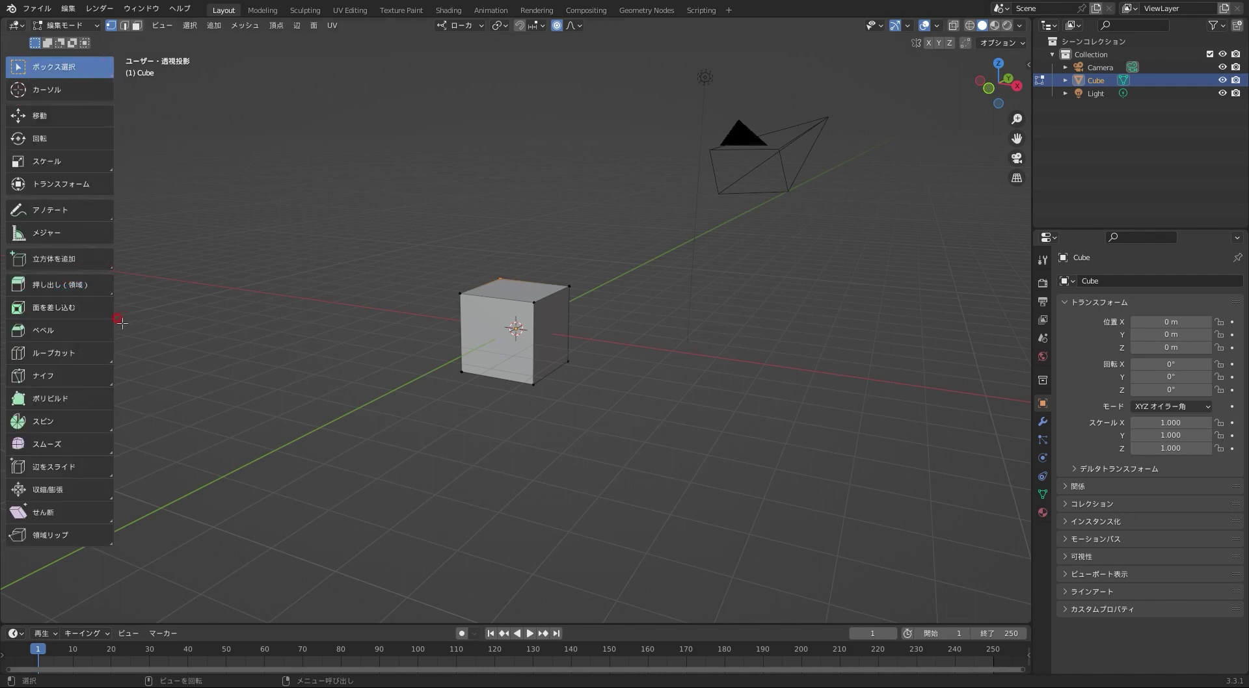
drag(108, 321, 23, 316)
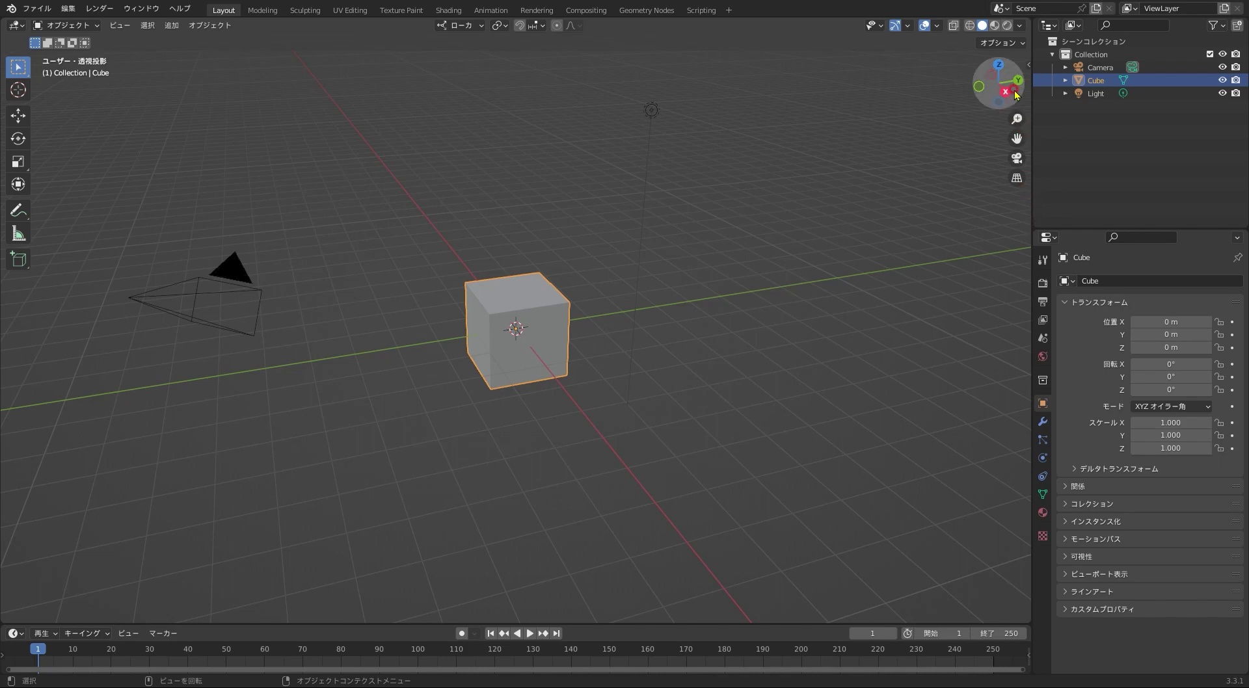
mouse_move(995, 82)
mouse_down()
mouse_move(1005, 85)
mouse_move(994, 65)
mouse_up()
click(994, 65)
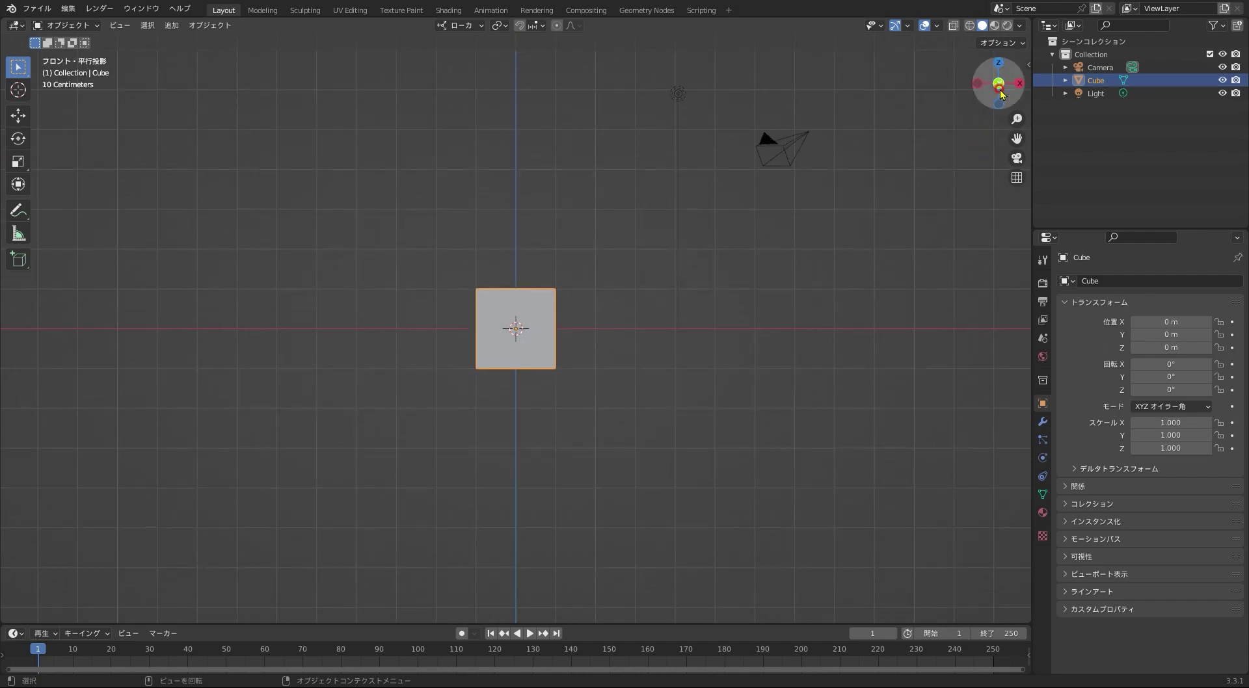
mouse_move(999, 82)
mouse_down()
mouse_move(979, 72)
mouse_move(1005, 117)
mouse_up()
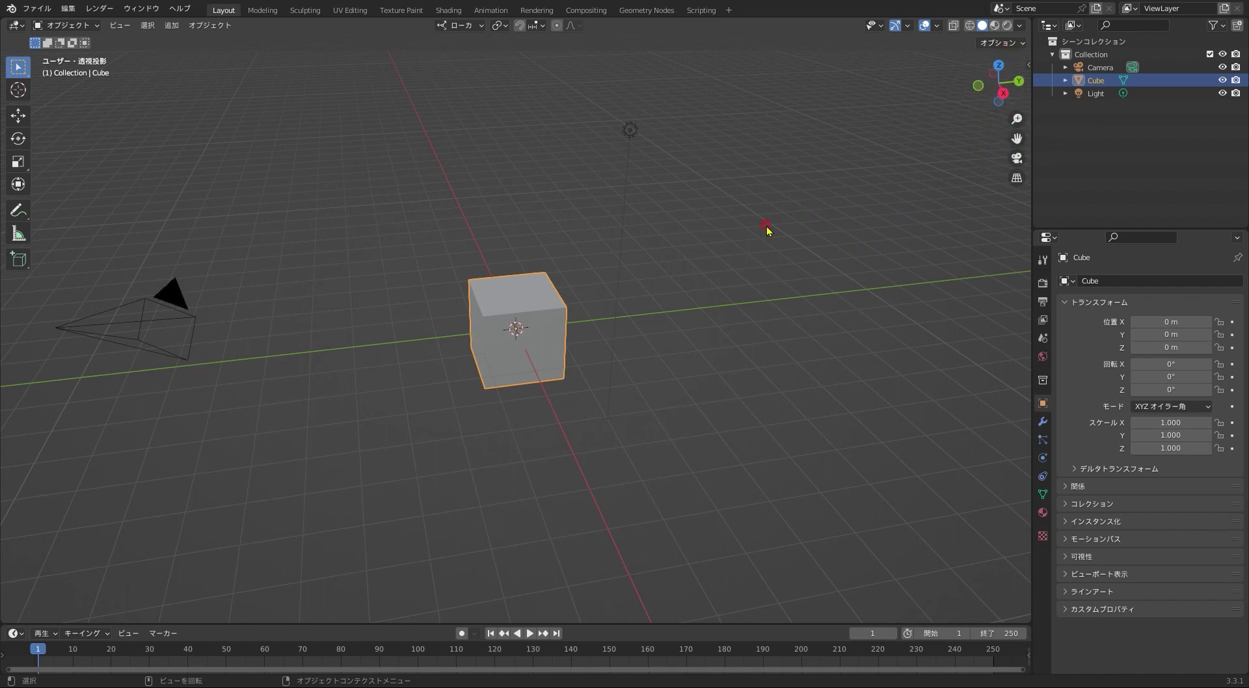
mouse_move(1016, 118)
mouse_down()
mouse_move(1016, 140)
mouse_move(1016, 127)
mouse_up()
drag(1017, 137, 790, 232)
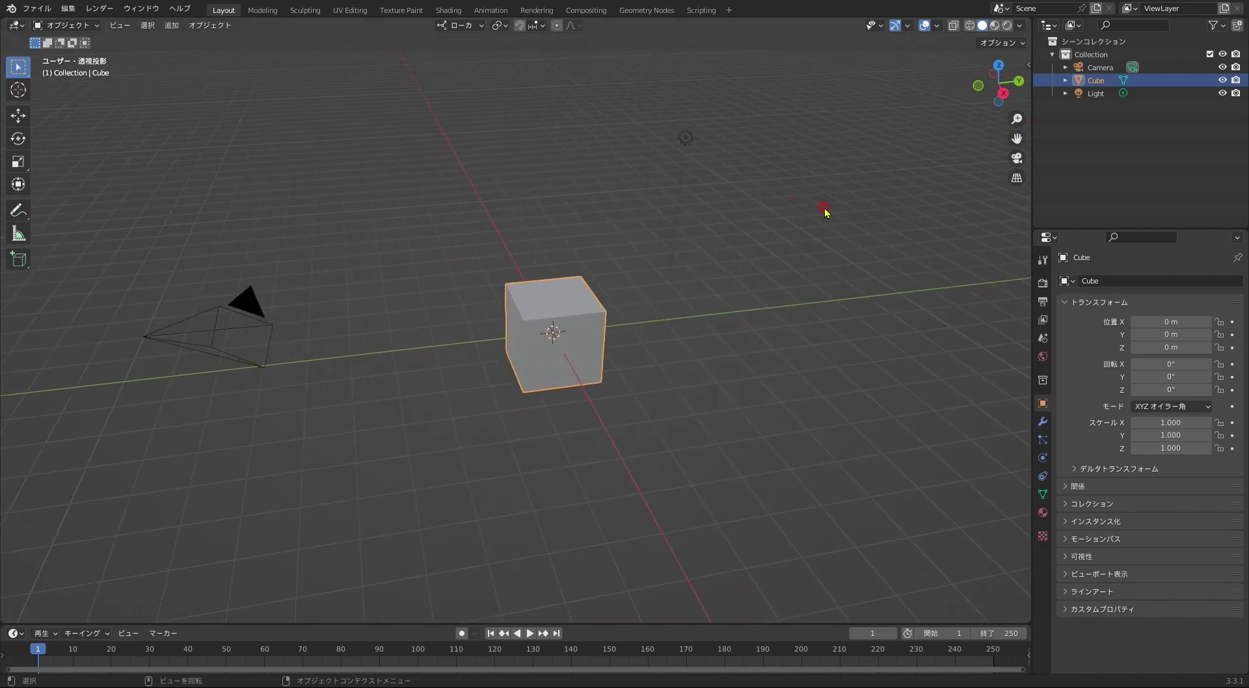
mouse_move(826, 206)
middle_down()
mouse_move(720, 207)
mouse_move(789, 220)
mouse_move(664, 214)
mouse_move(866, 176)
mouse_move(878, 190)
mouse_move(735, 207)
mouse_move(887, 203)
mouse_move(775, 203)
mouse_move(800, 208)
middle_up()
click(1017, 158)
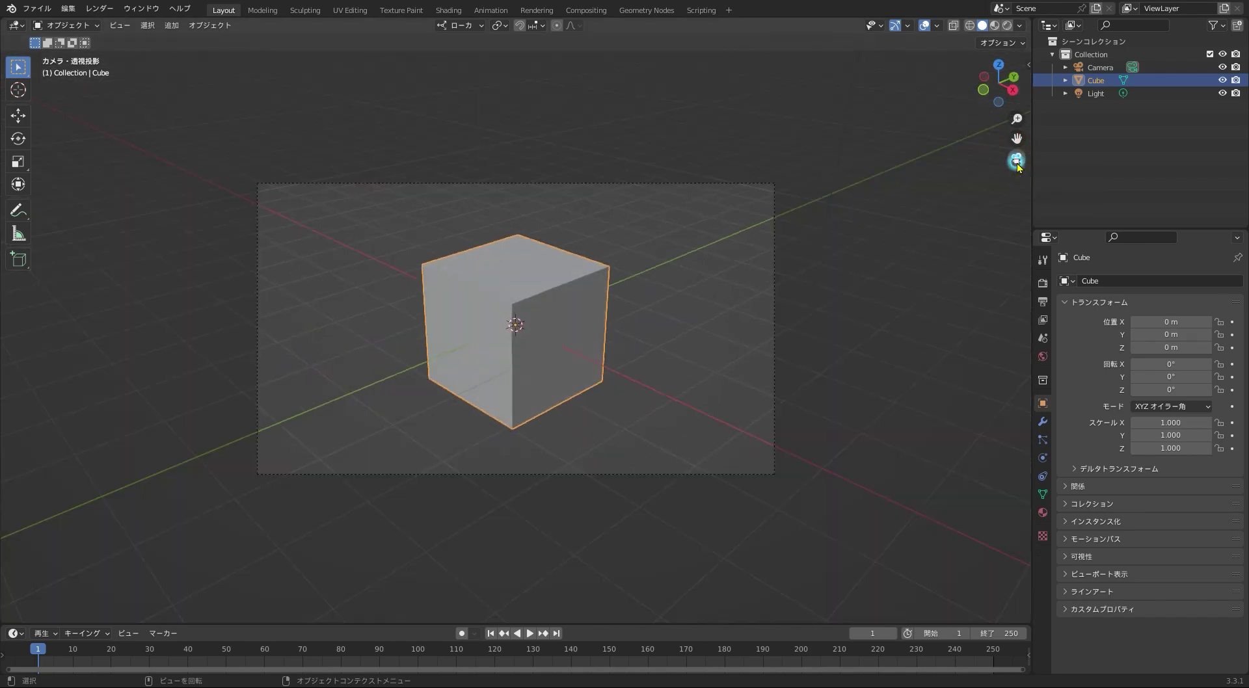
click(1017, 159)
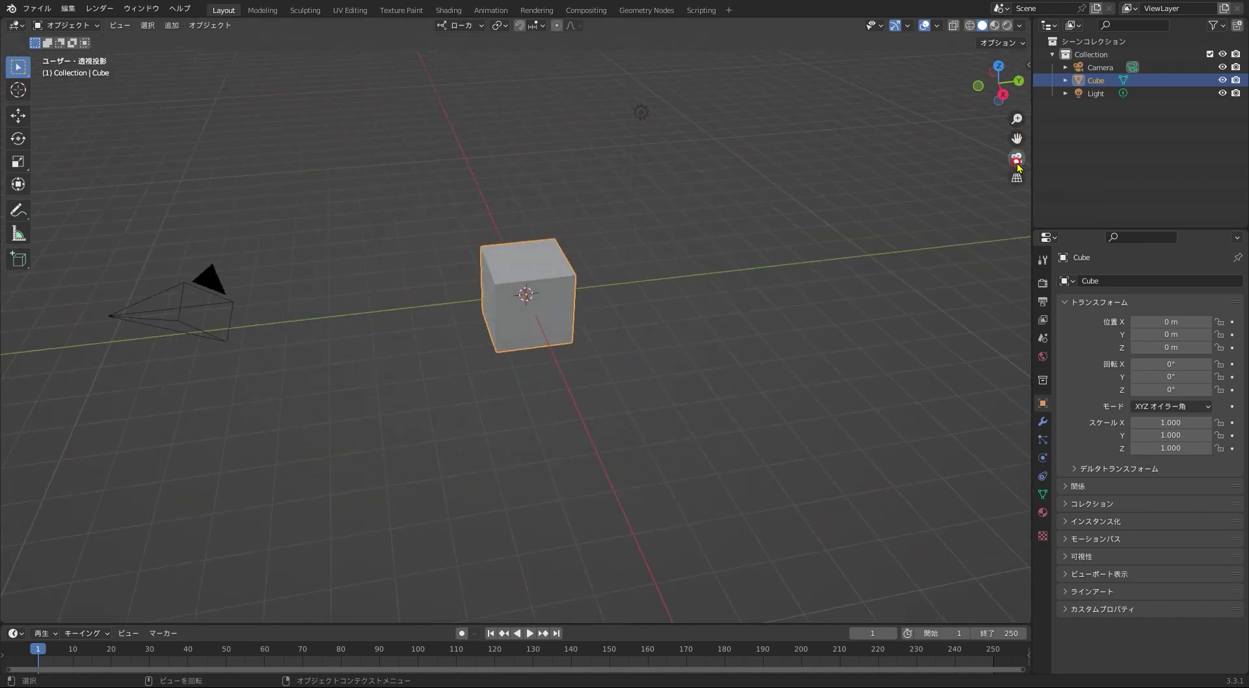
click(1016, 178)
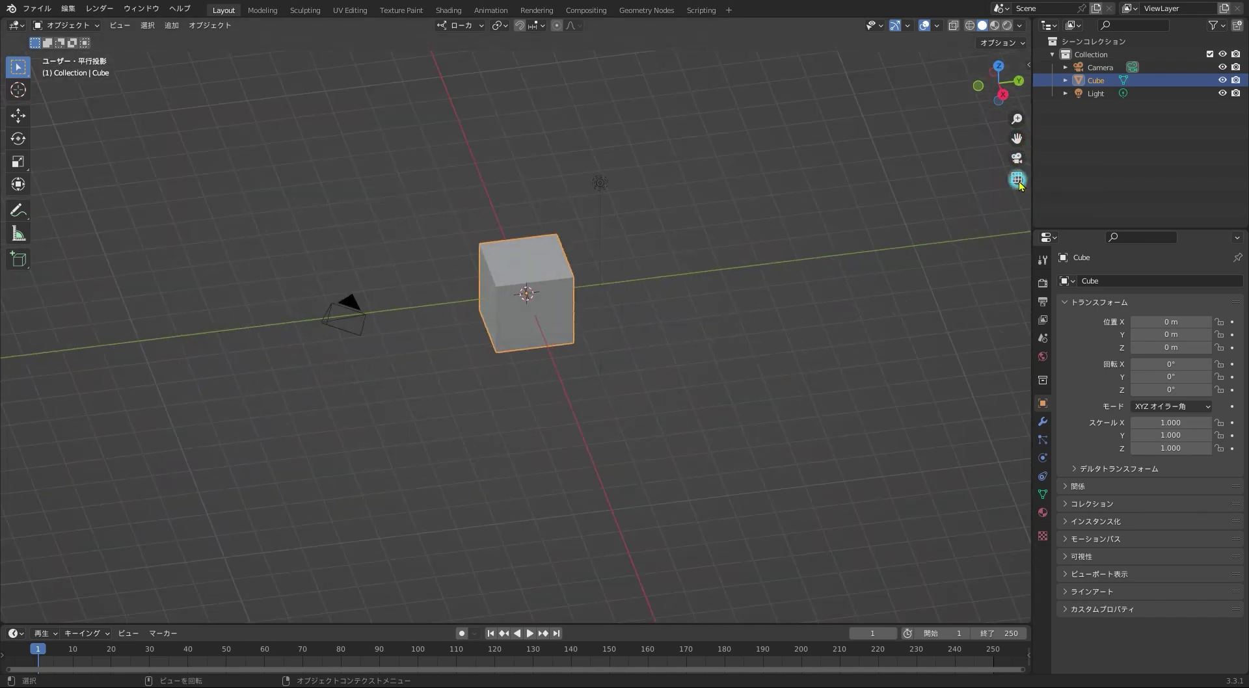
click(1017, 178)
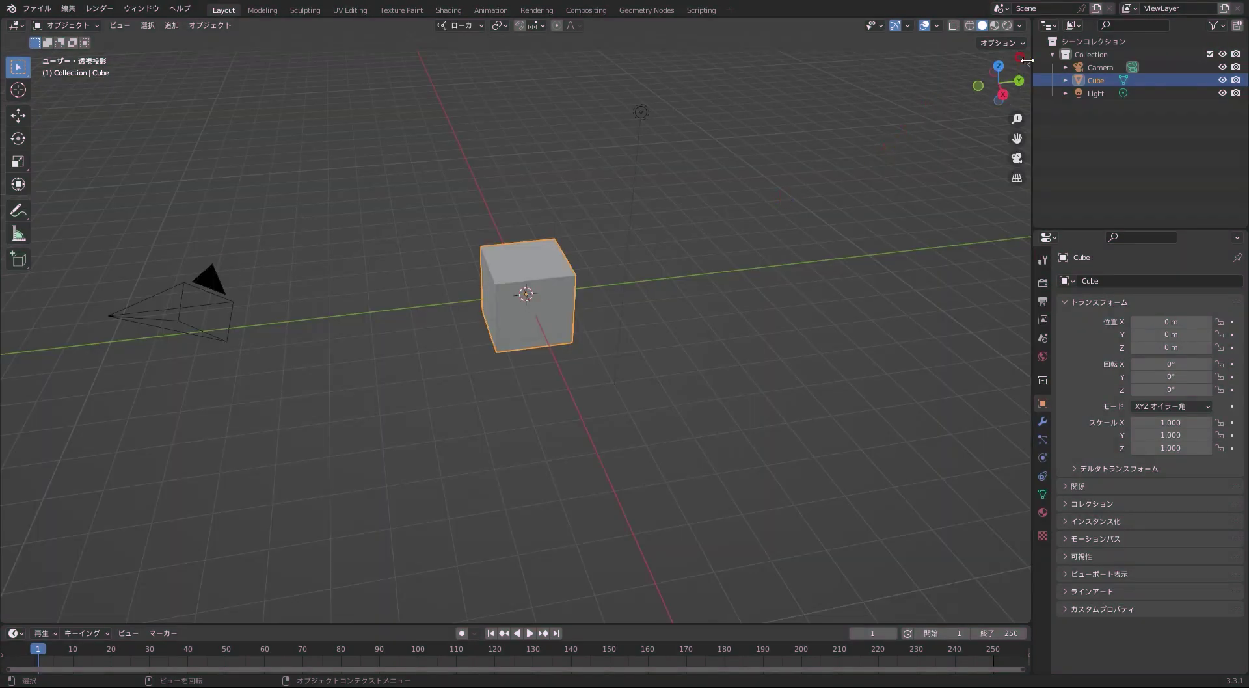
Open the viewport sidebar, browse its Item, Tool and View tabs, then toggle it with N.
click(1027, 64)
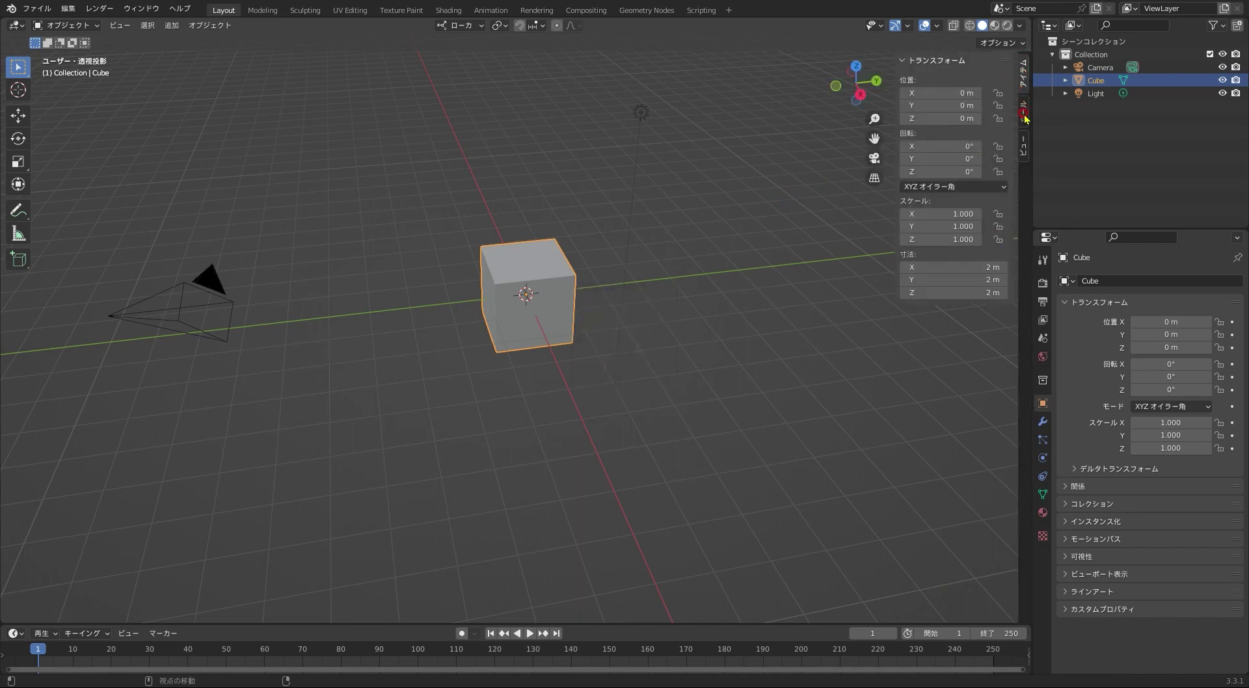
click(1024, 113)
click(1022, 144)
click(1024, 71)
key(n)
key(n)
Select the Camera, Light and Cube in turn, then deselect everything.
click(1079, 68)
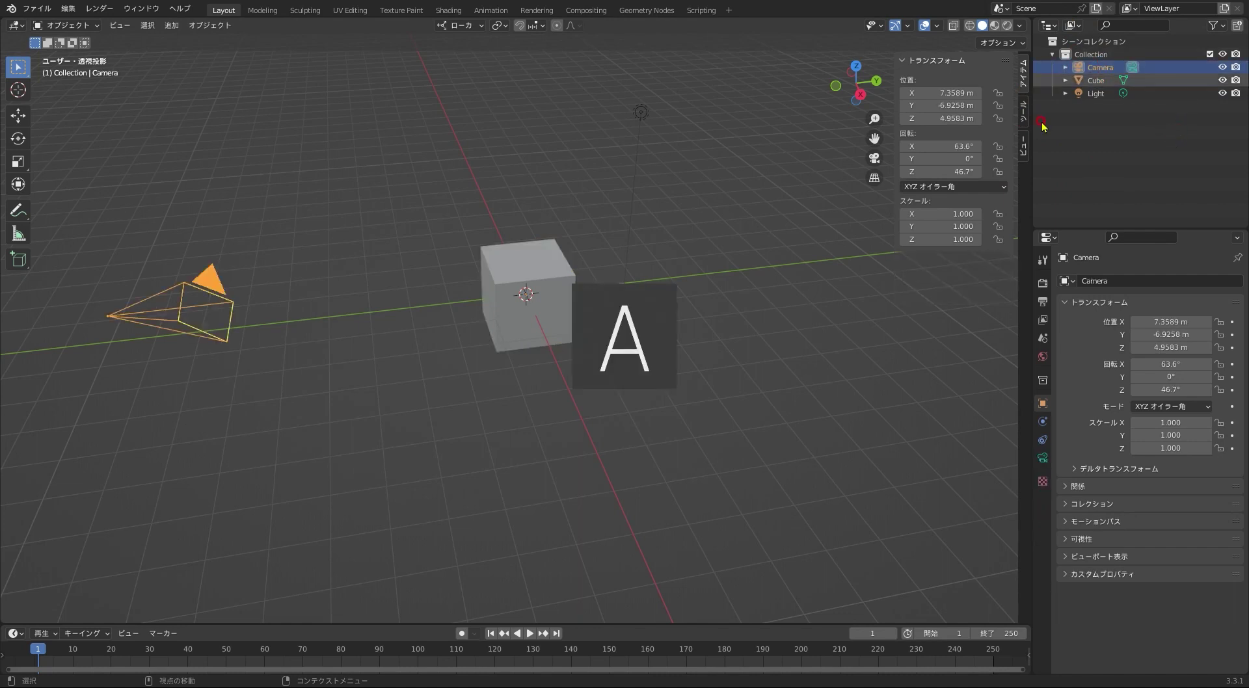
click(641, 117)
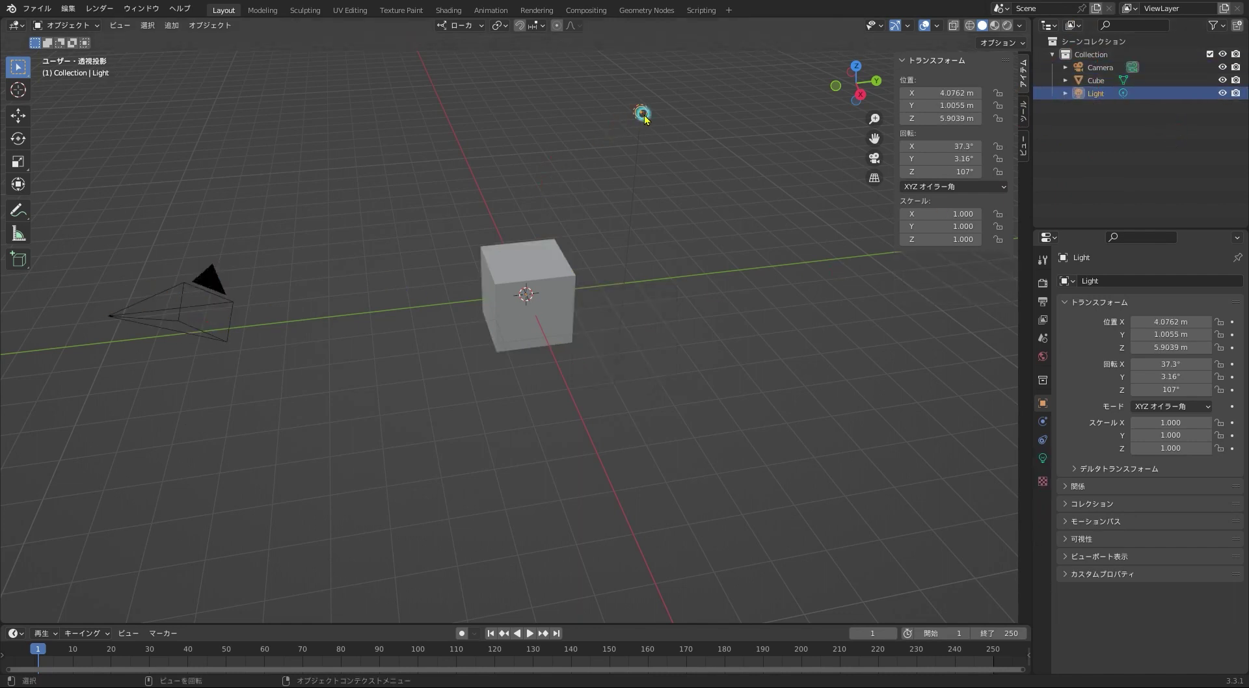
click(1096, 80)
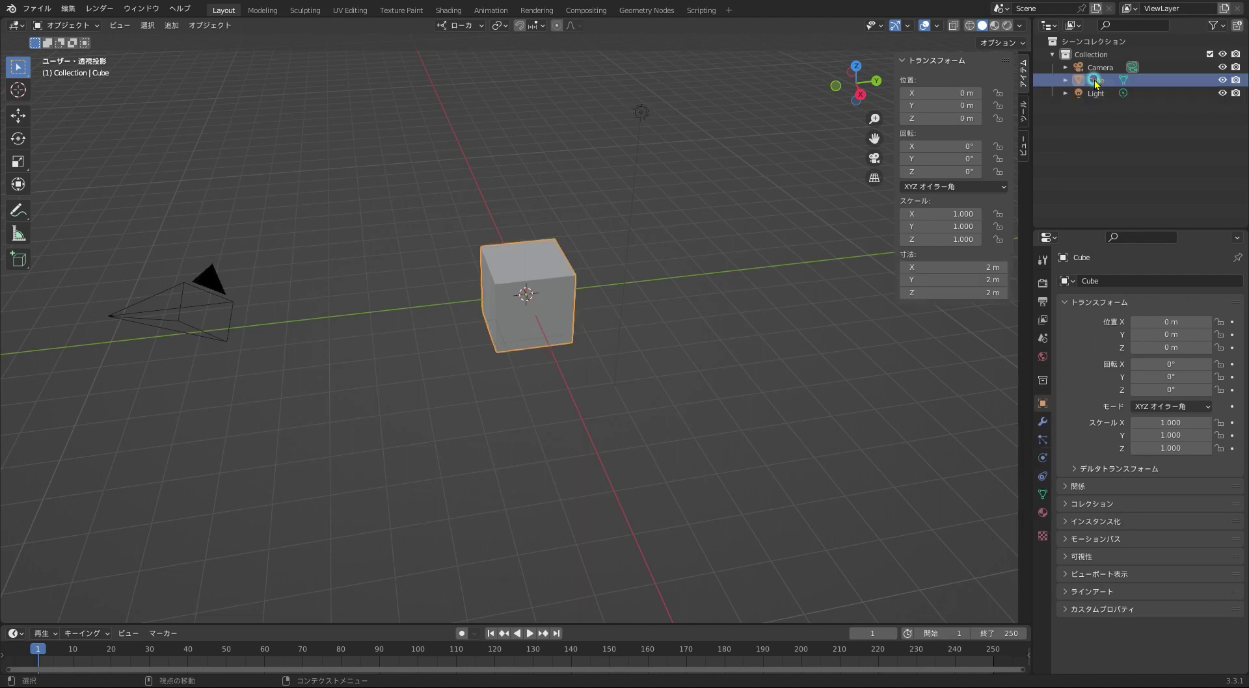
click(700, 307)
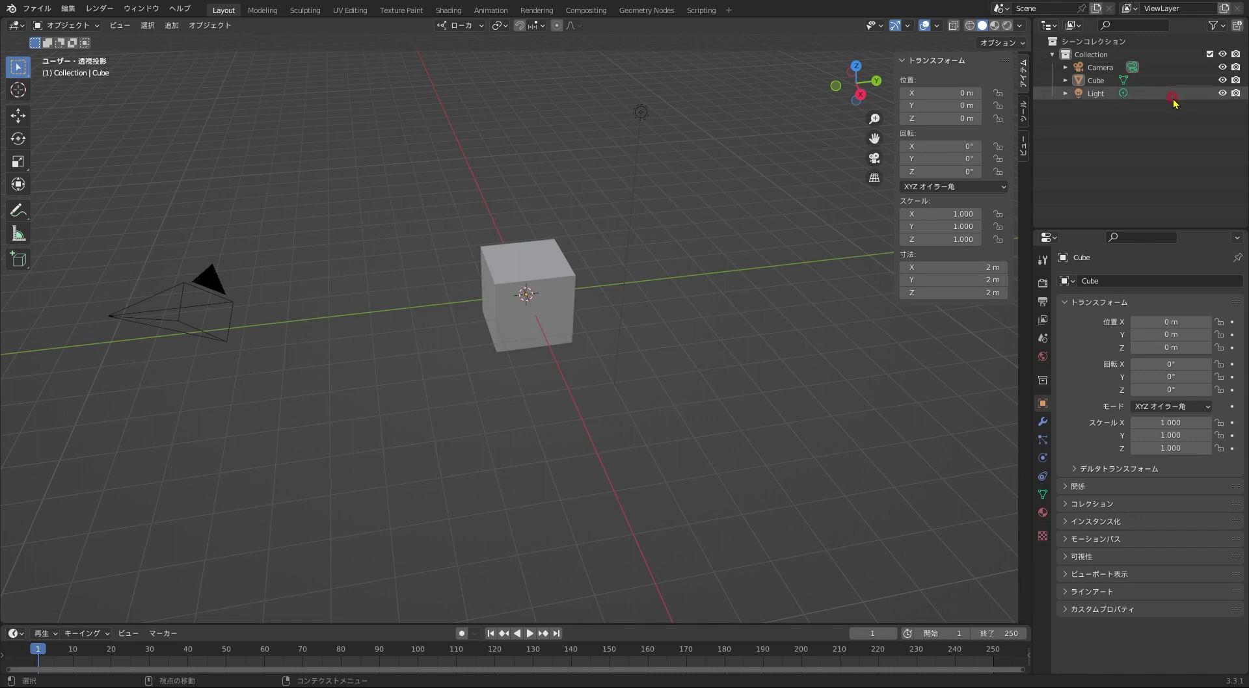
Expand the Cube, its mesh, Light and Camera entries in the Outliner to reveal their data and Material.
click(1066, 80)
click(1066, 106)
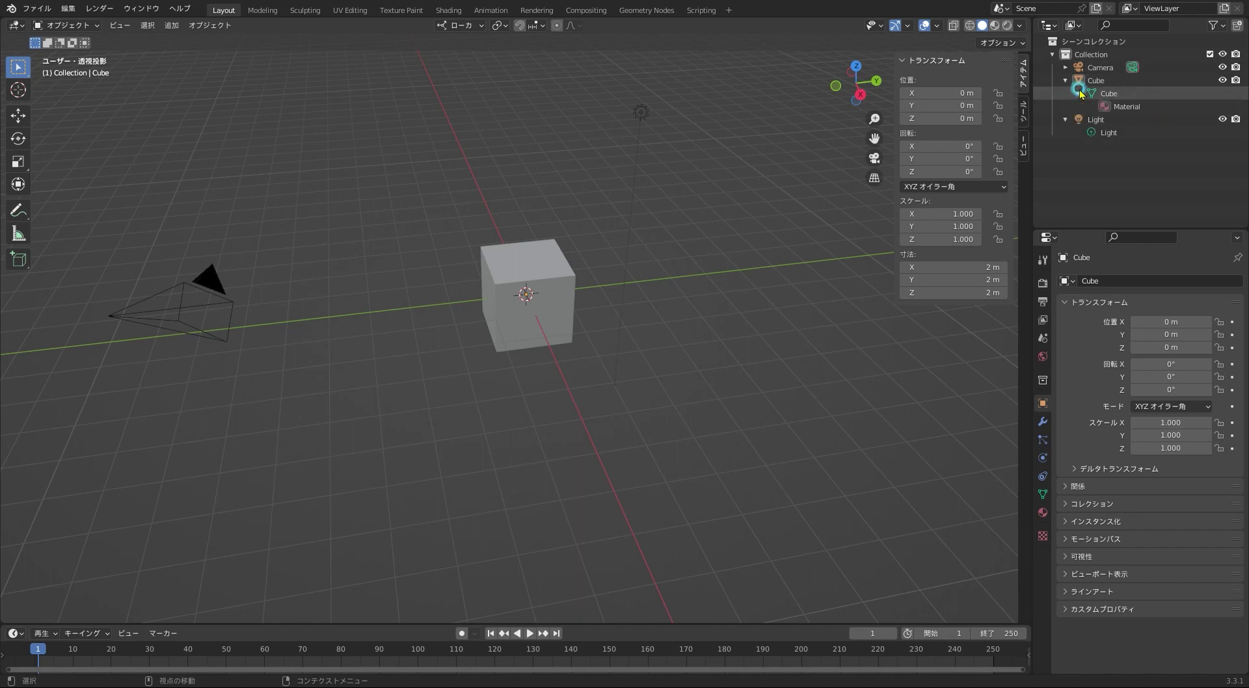
click(1078, 93)
click(1067, 55)
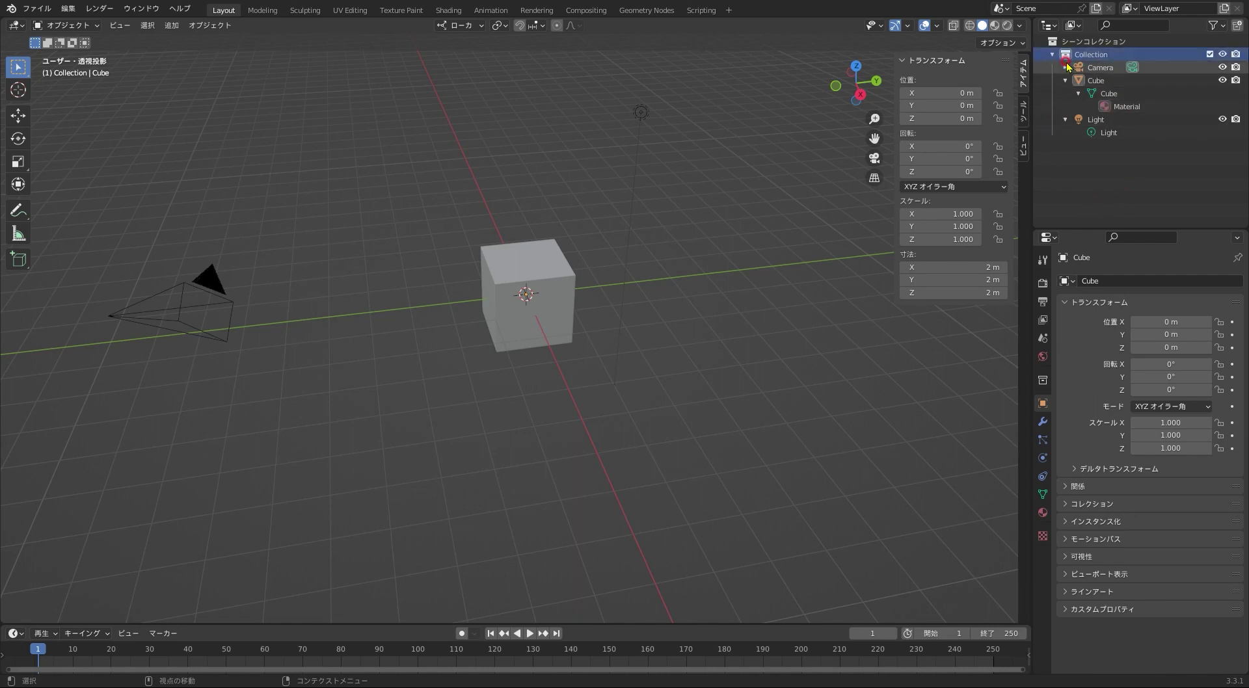
click(1066, 67)
right_click(1135, 165)
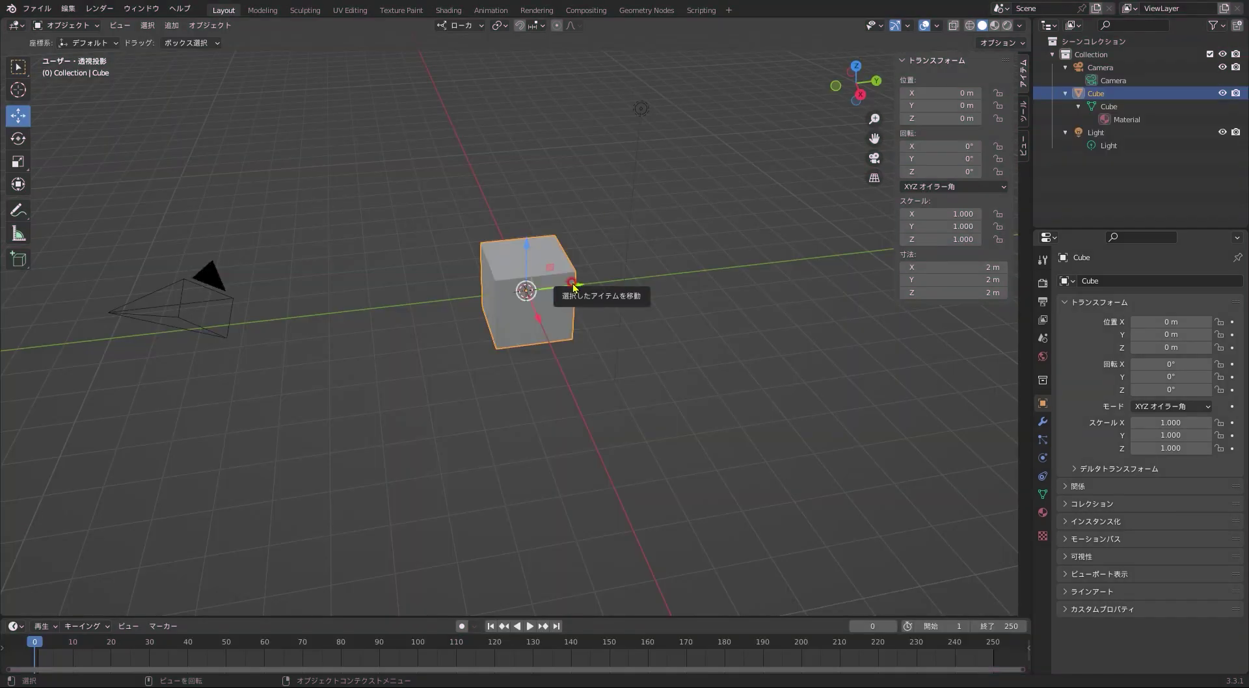
drag(571, 286, 644, 277)
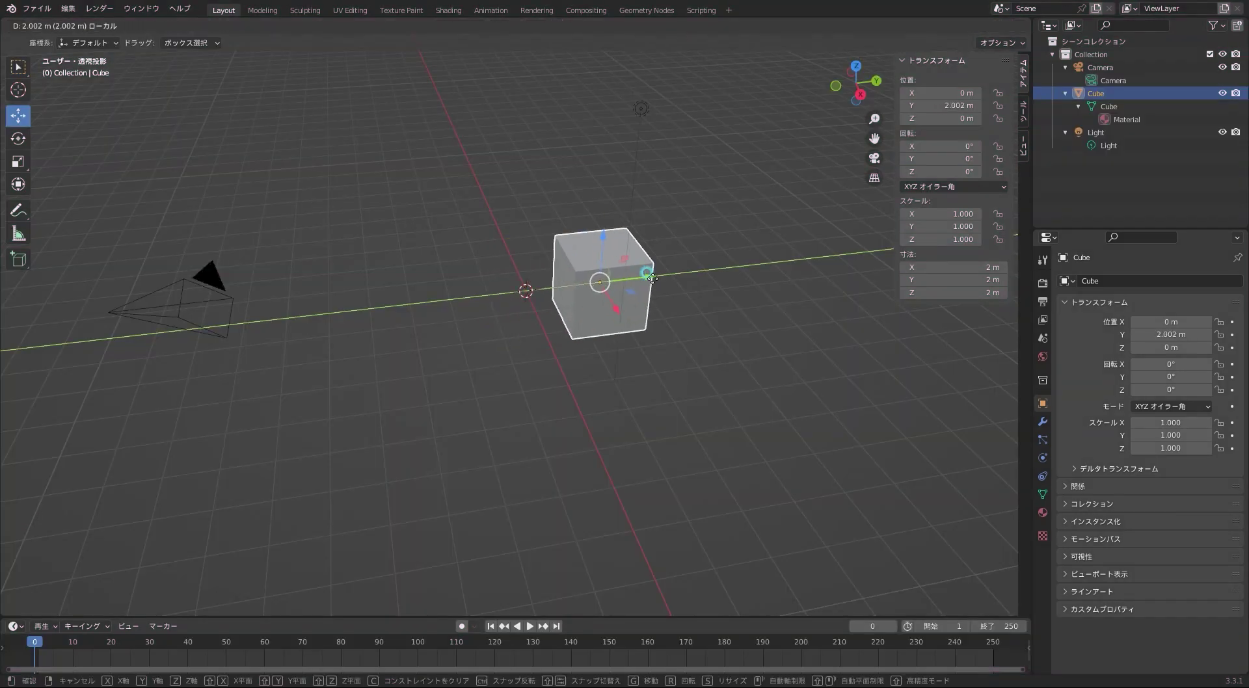
click(79, 604)
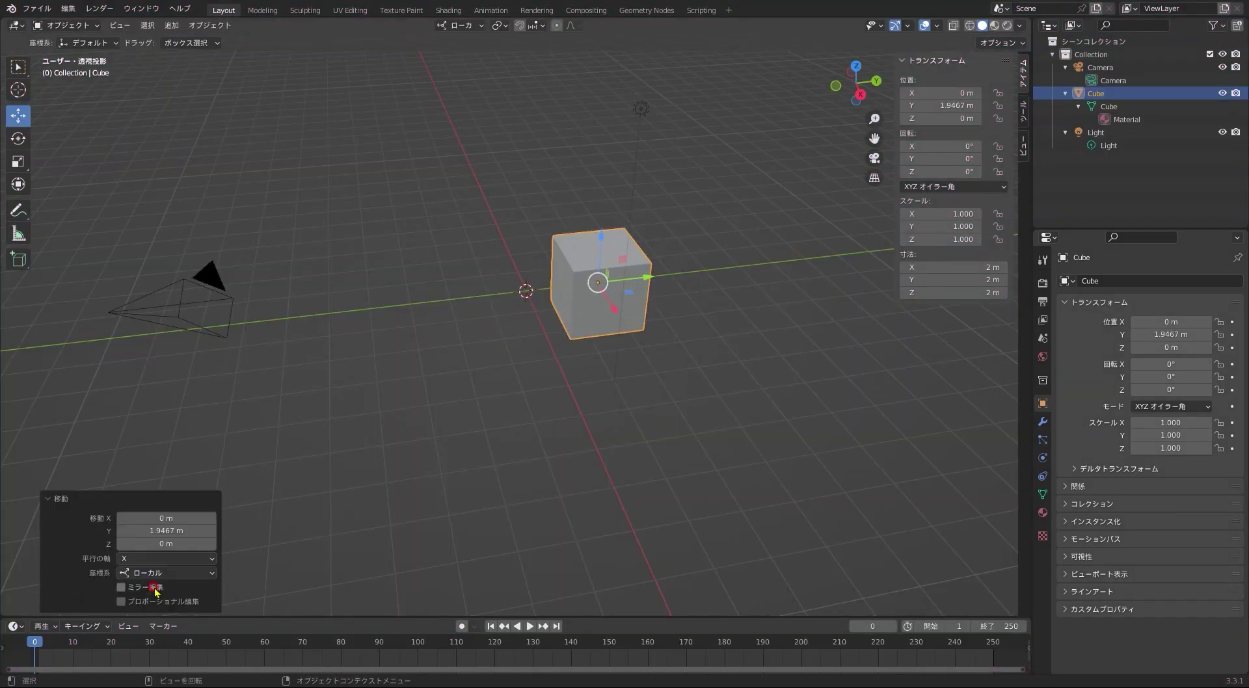
click(166, 530)
text(1.6567)
key(Return)
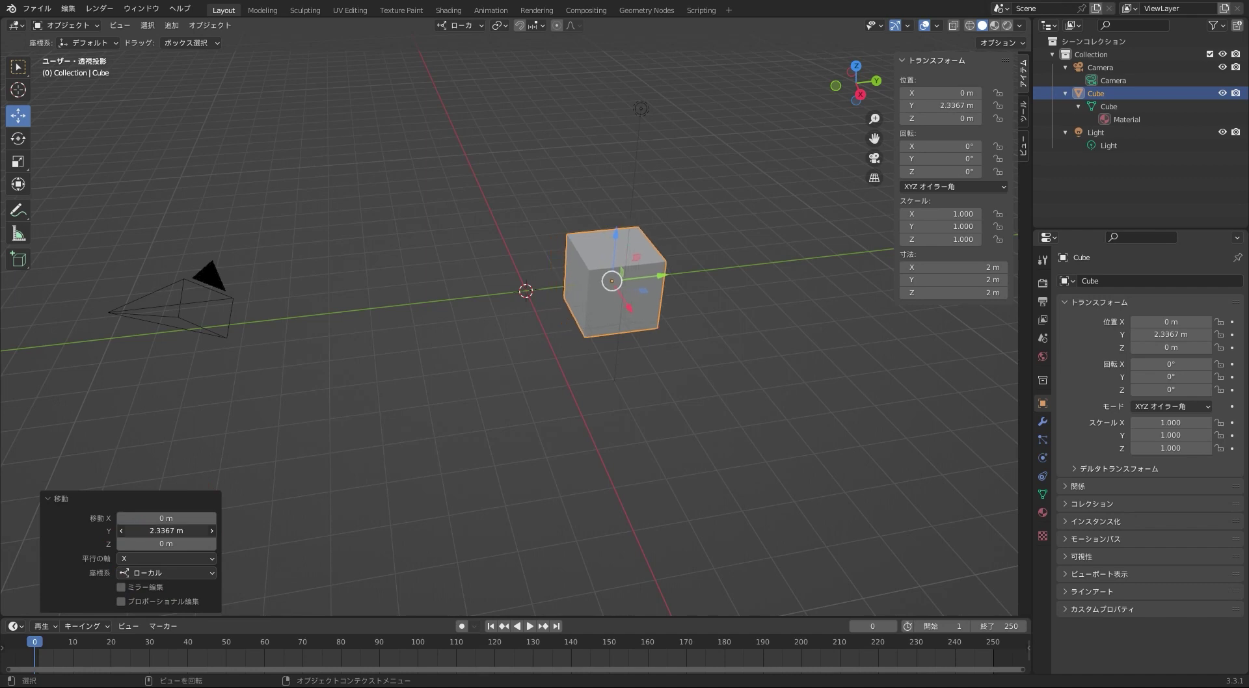
mouse_move(166, 531)
mouse_down()
mouse_move(195, 531)
mouse_move(167, 518)
mouse_up()
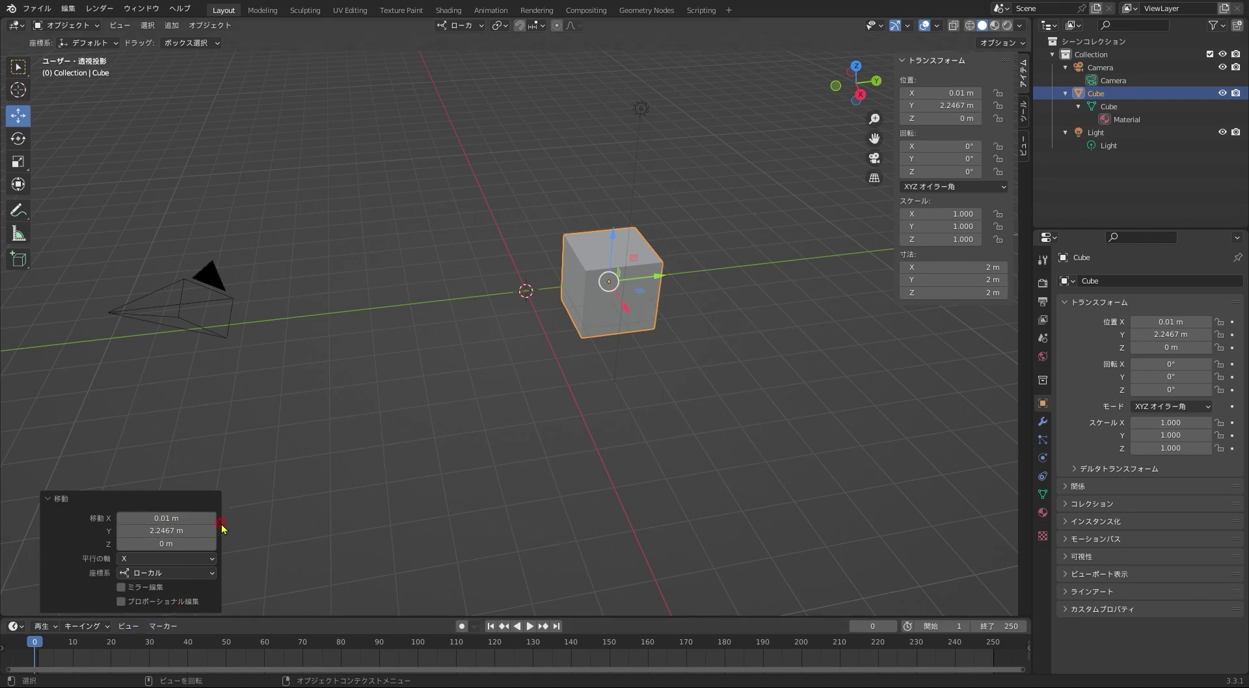
click(17, 139)
drag(585, 257, 563, 298)
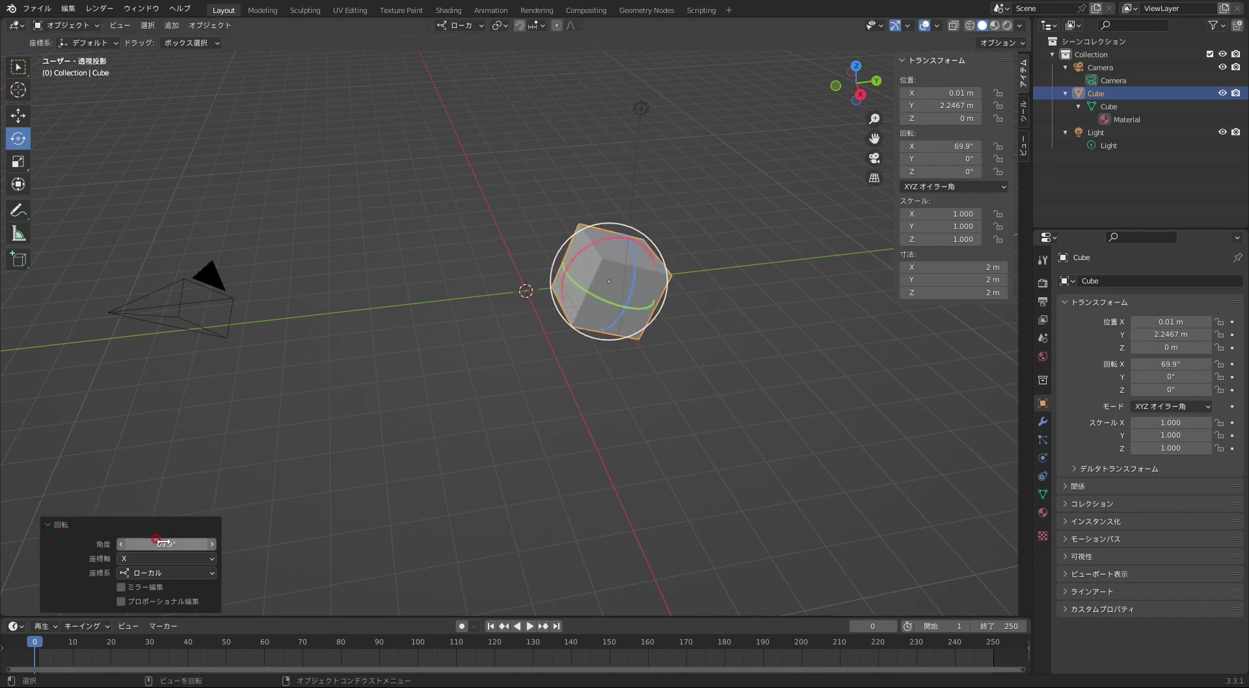
drag(164, 543, 170, 542)
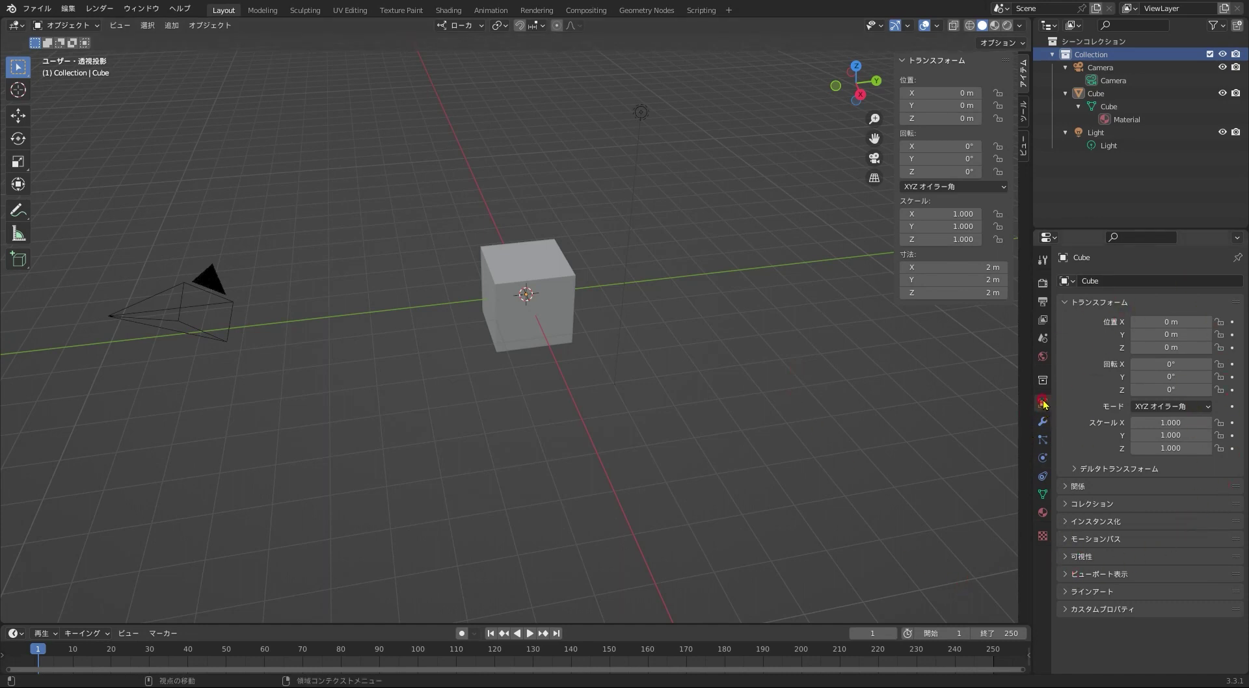
Select all, then view the Texture, Material, Data, Physics, Constraints, Particles and Modifiers properties tabs.
key(a)
click(1042, 535)
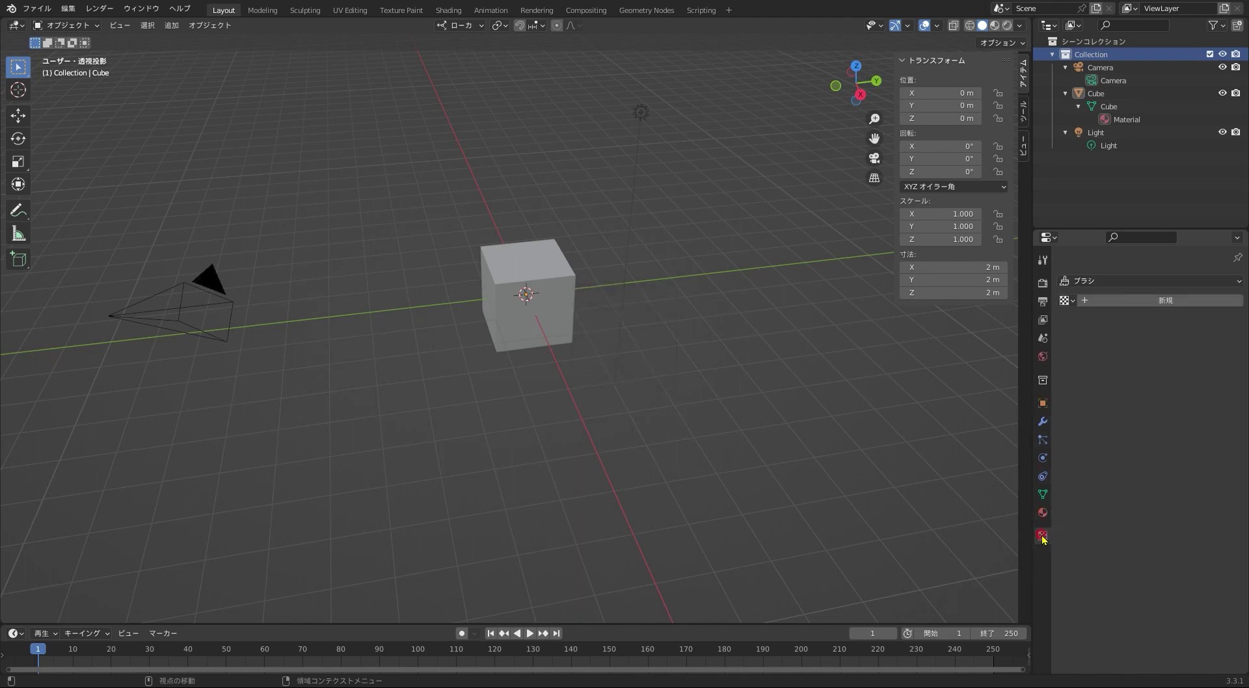
click(1042, 513)
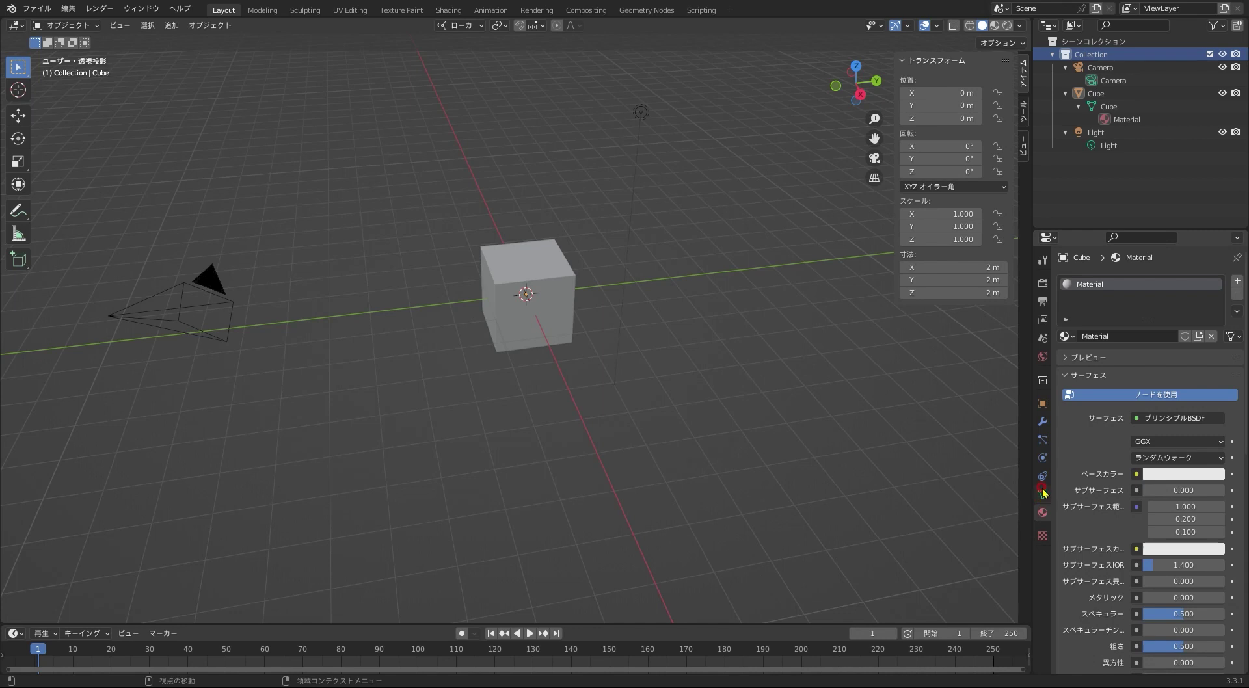
click(1042, 495)
click(1043, 475)
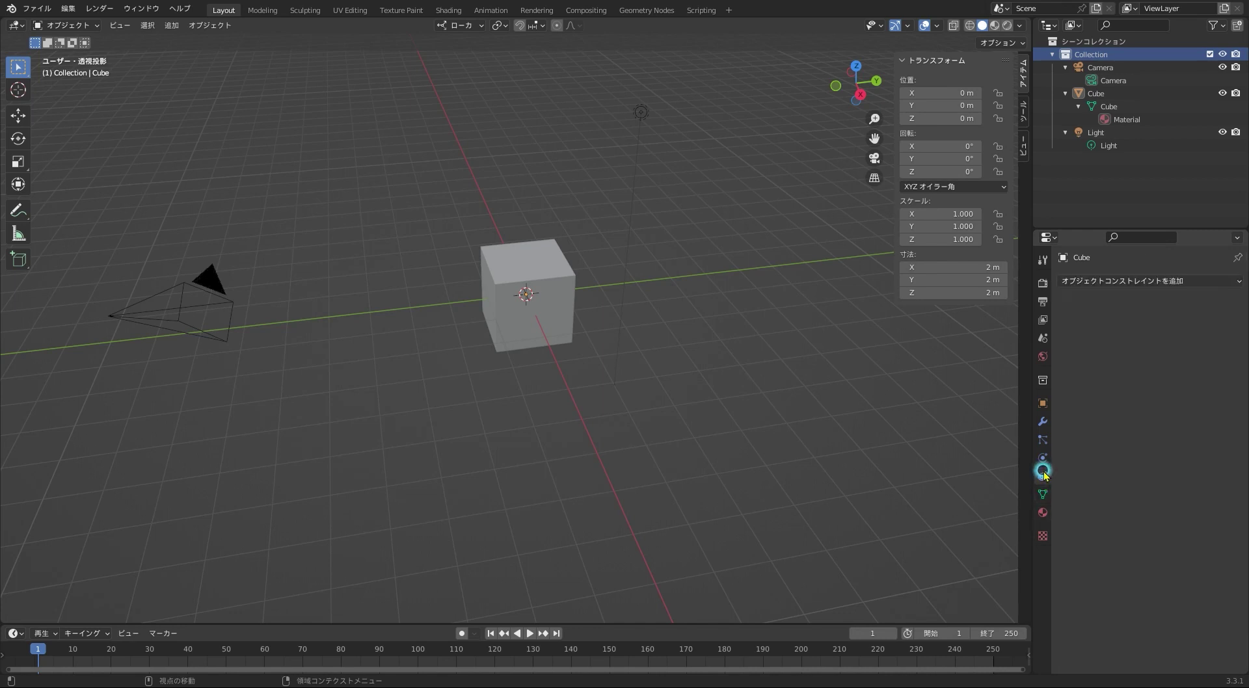
click(1042, 457)
click(1042, 440)
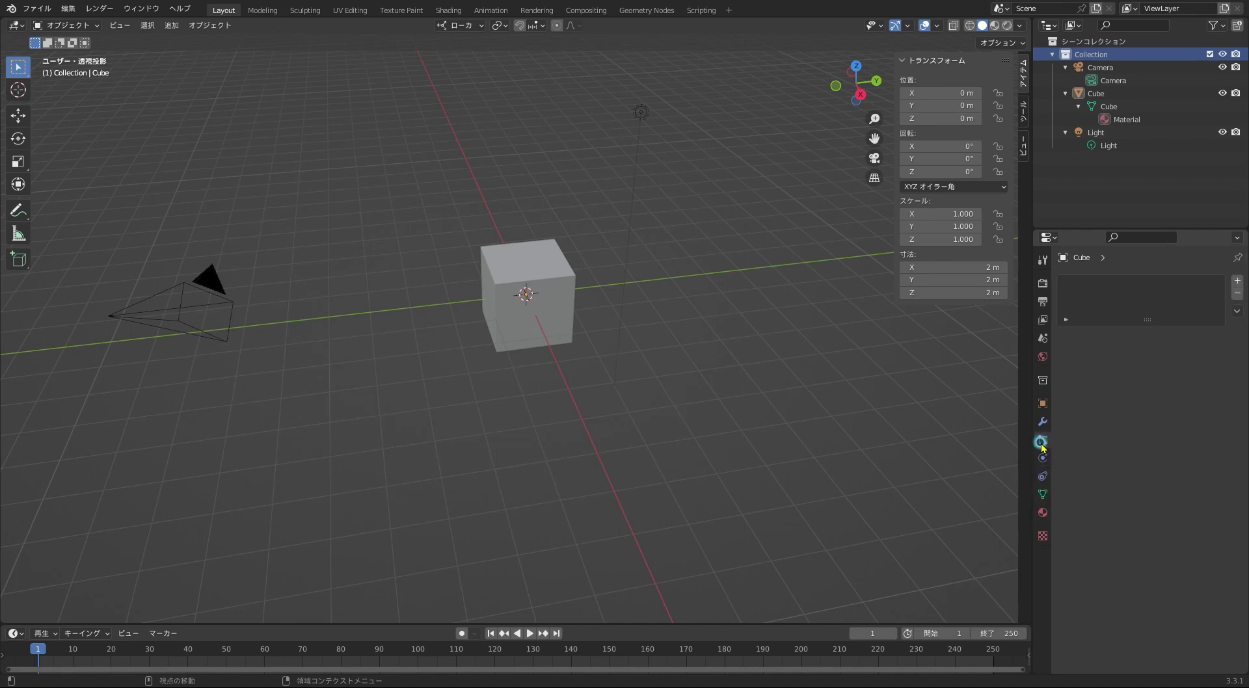
click(1042, 422)
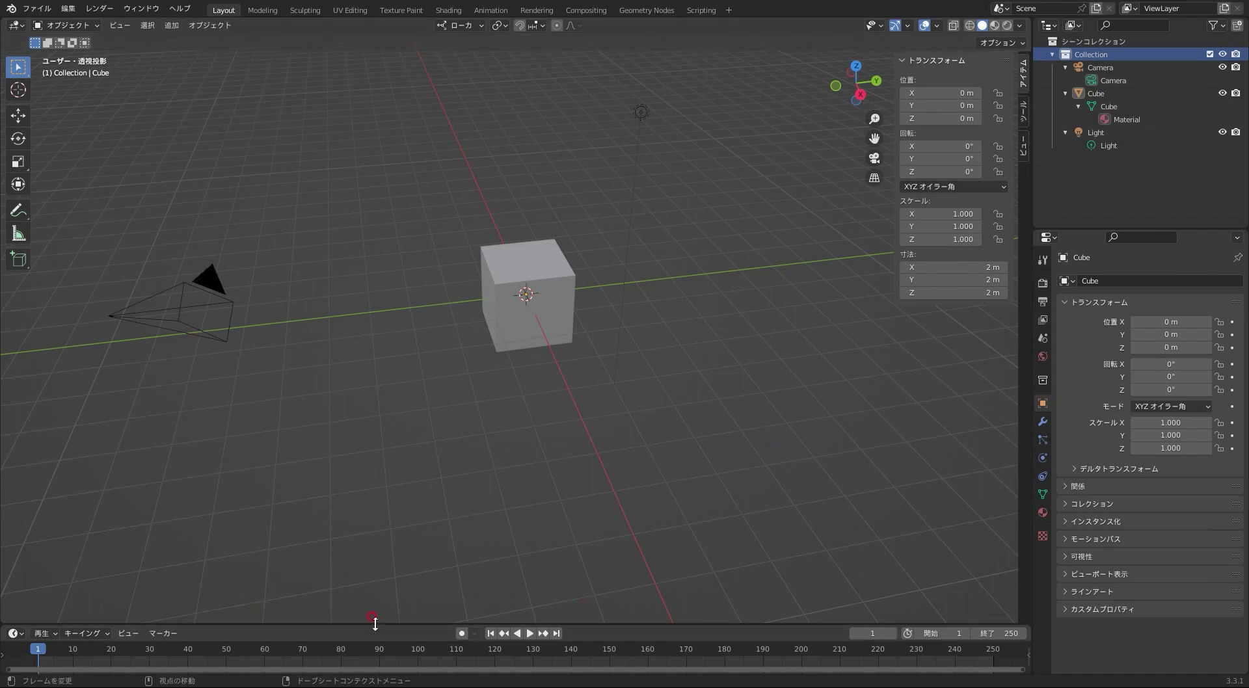
Play the animation twice, return the playhead to frame 0 each time, and enlarge the timeline.
key(space)
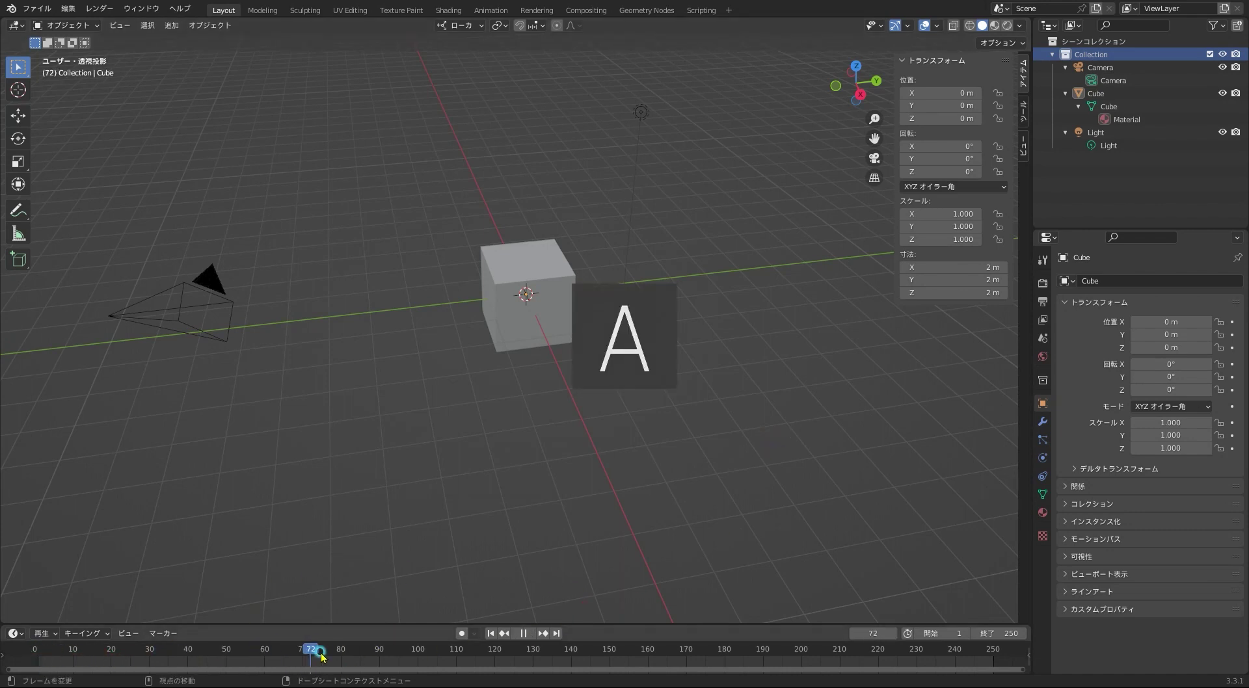
drag(160, 648, 30, 650)
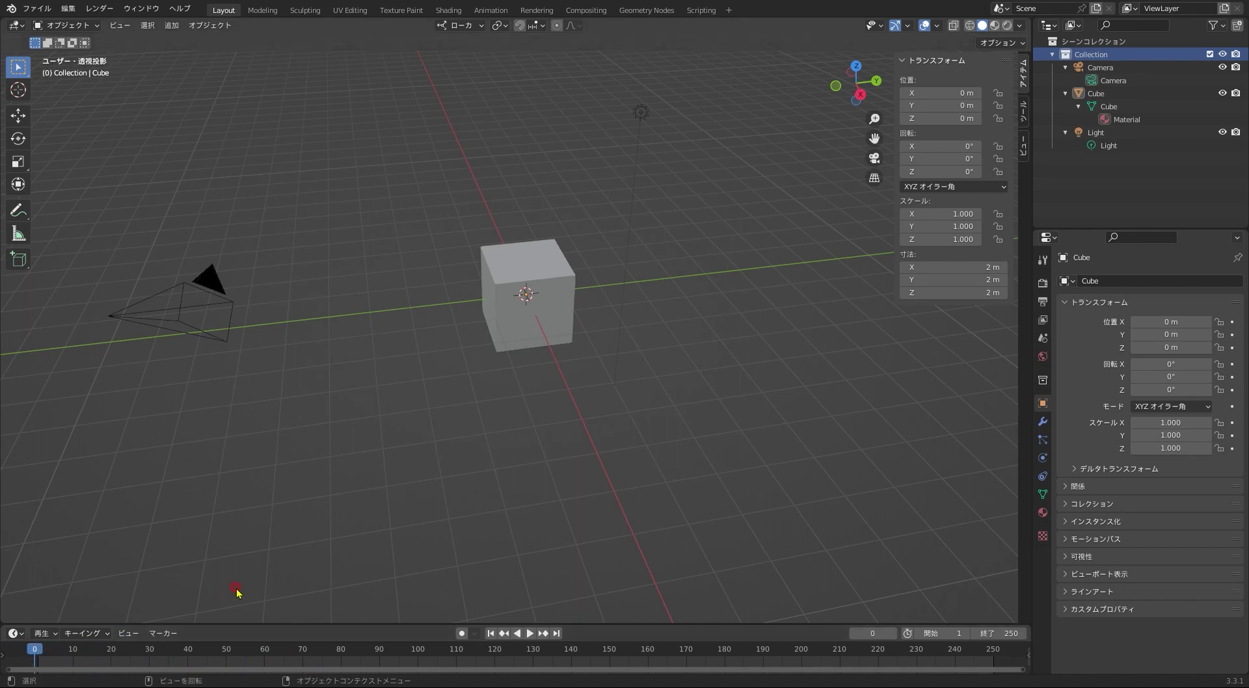
key(space)
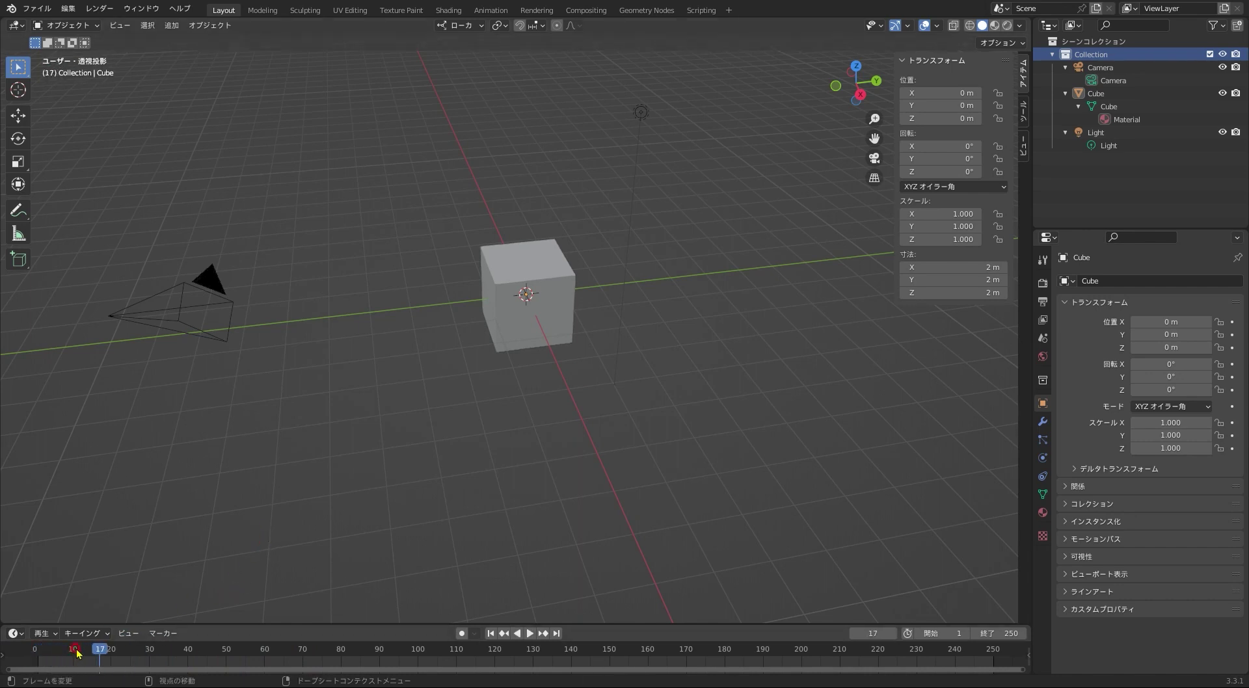
click(87, 651)
drag(87, 650, 34, 651)
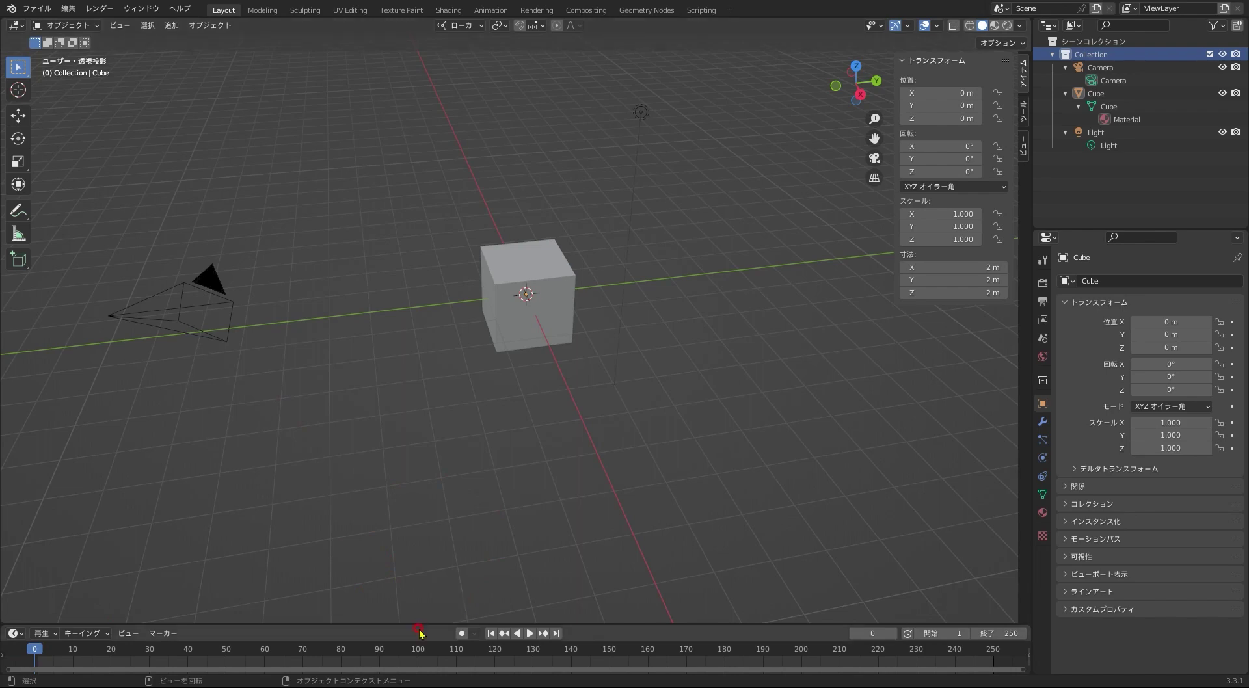
drag(420, 626, 410, 473)
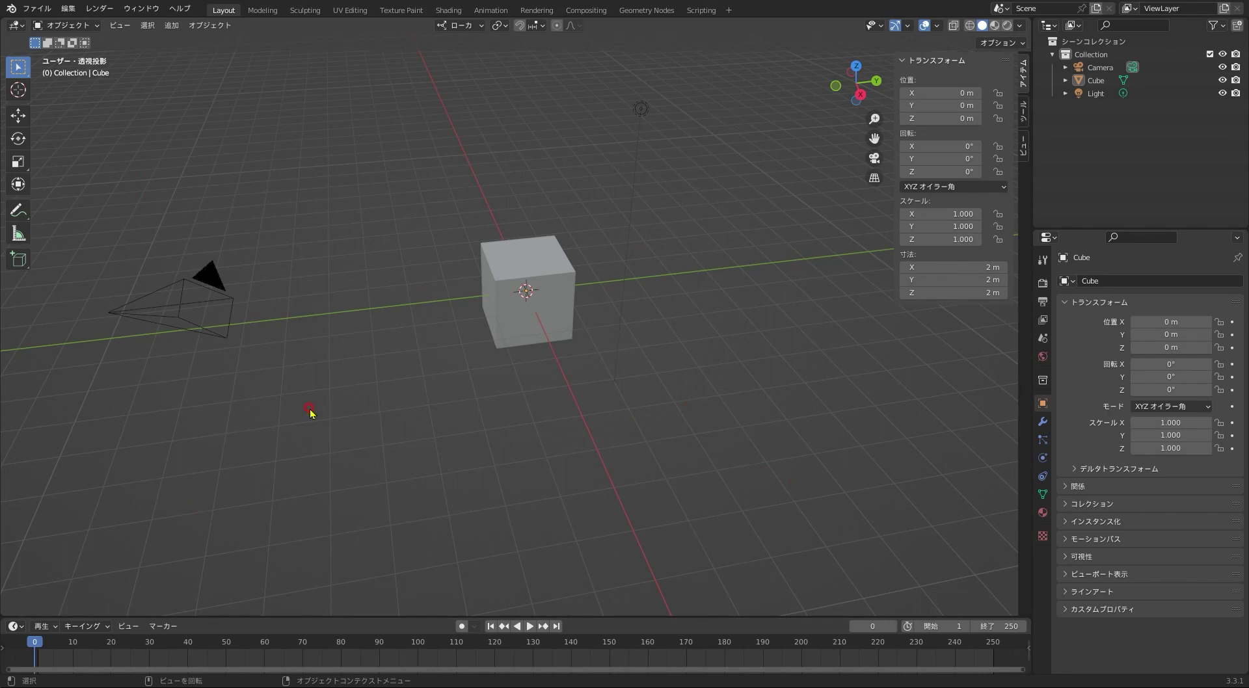
Hide the Camera and Light from the viewport and select the cube.
click(215, 296)
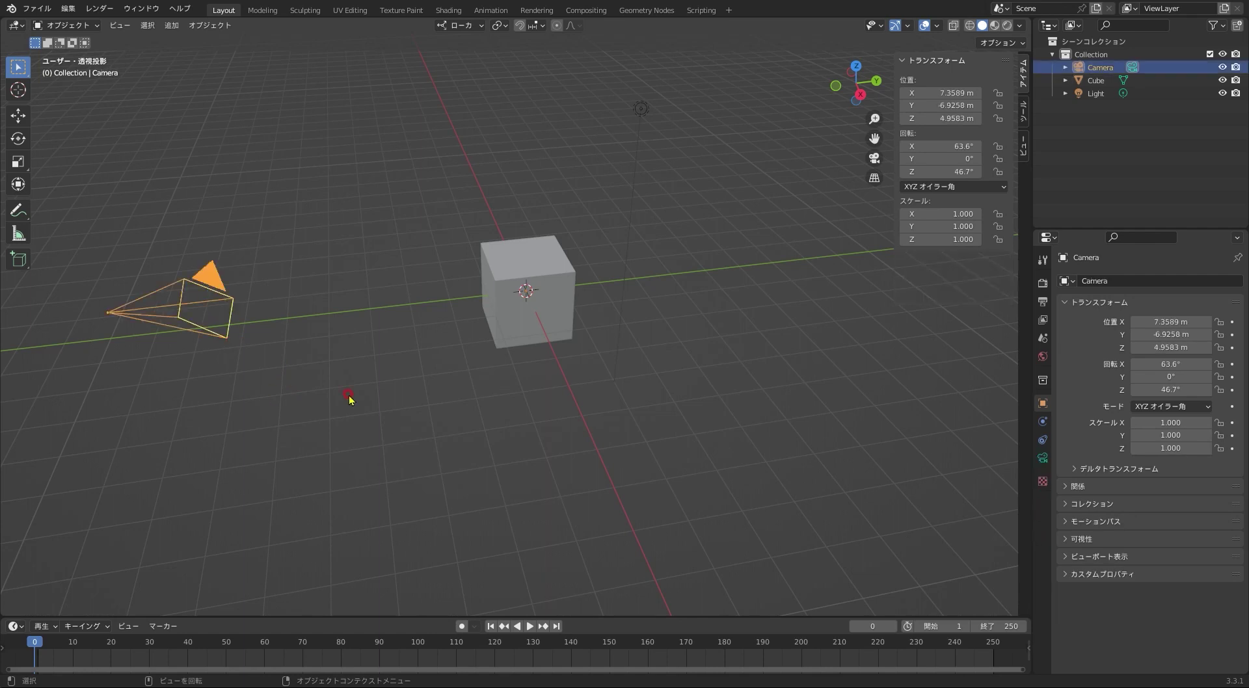
click(523, 268)
click(649, 110)
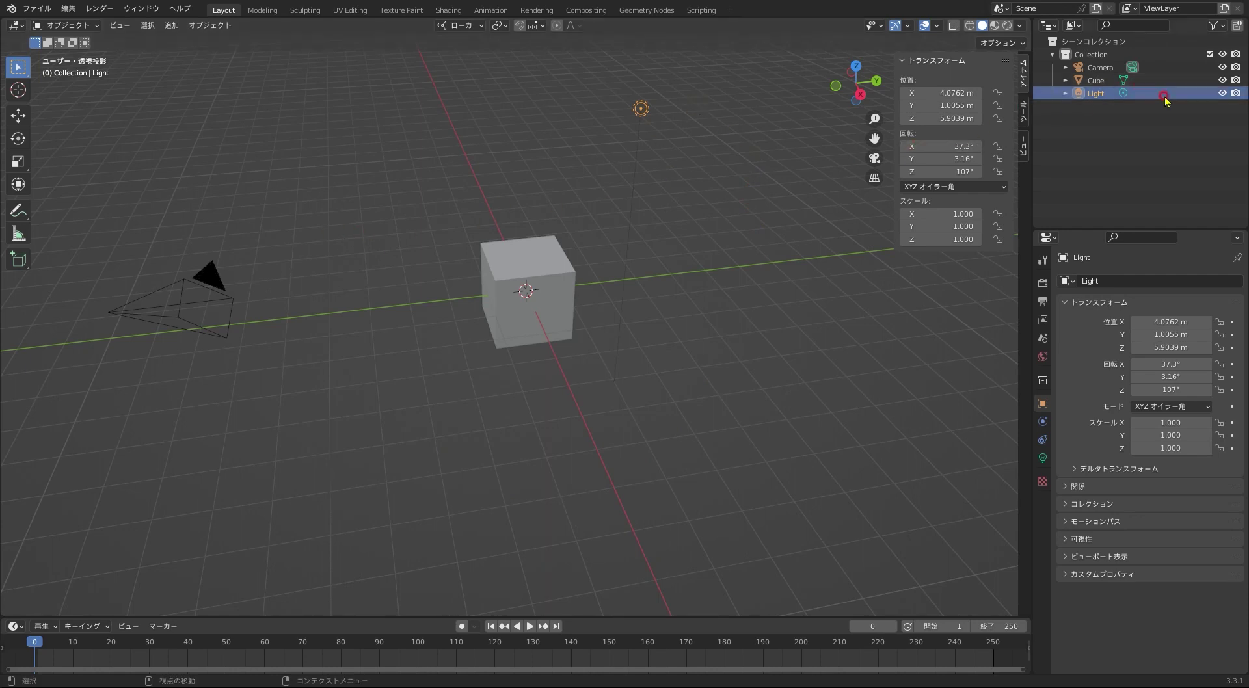
click(1220, 67)
click(1222, 93)
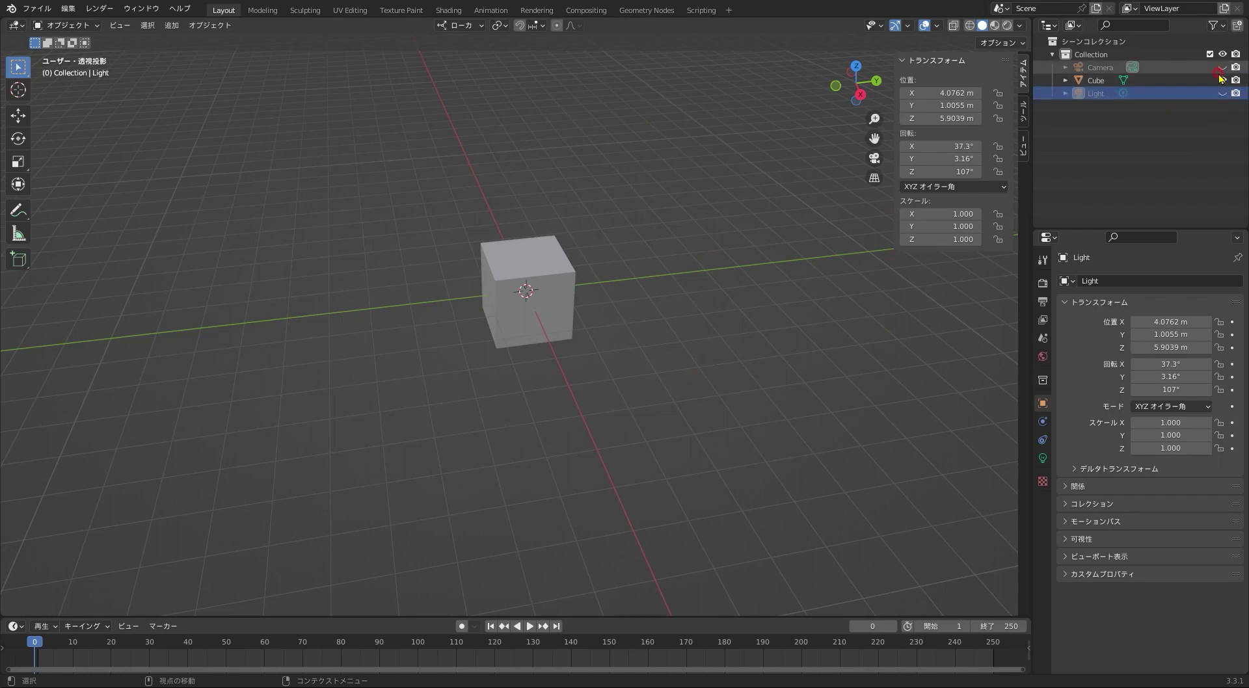
click(542, 263)
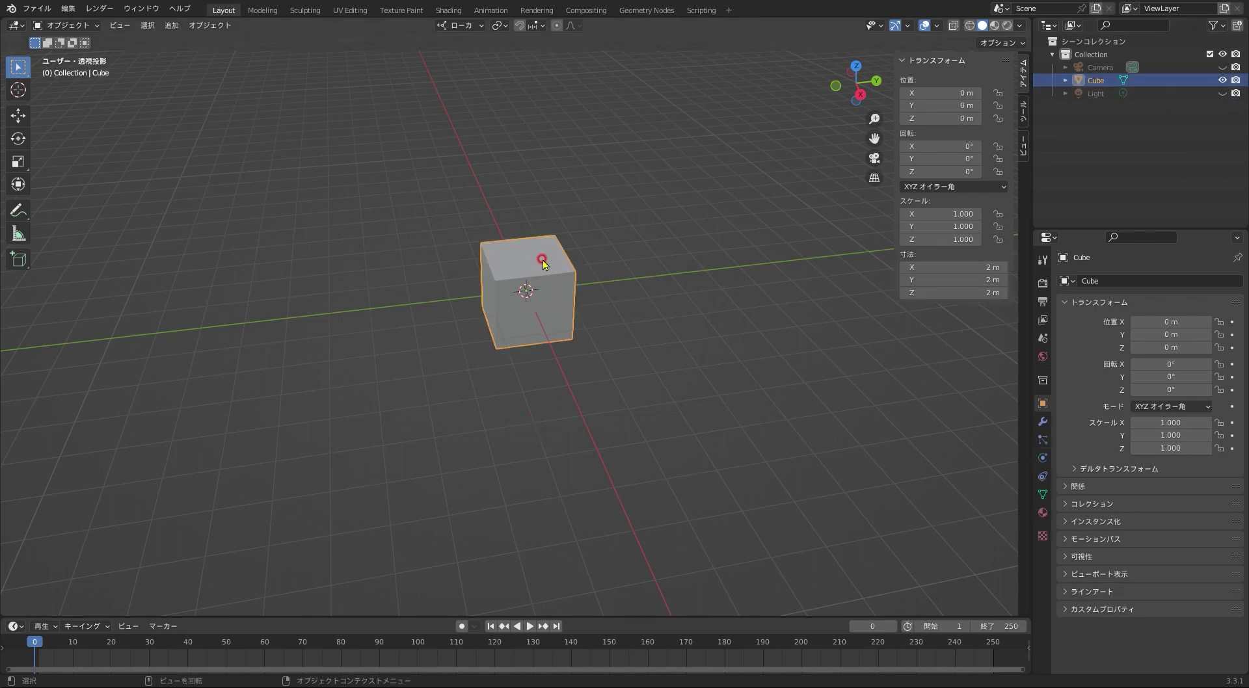
Delete the cube, nudge the 3D view's side-panel border, and split the view into stacked viewports.
key(Delete)
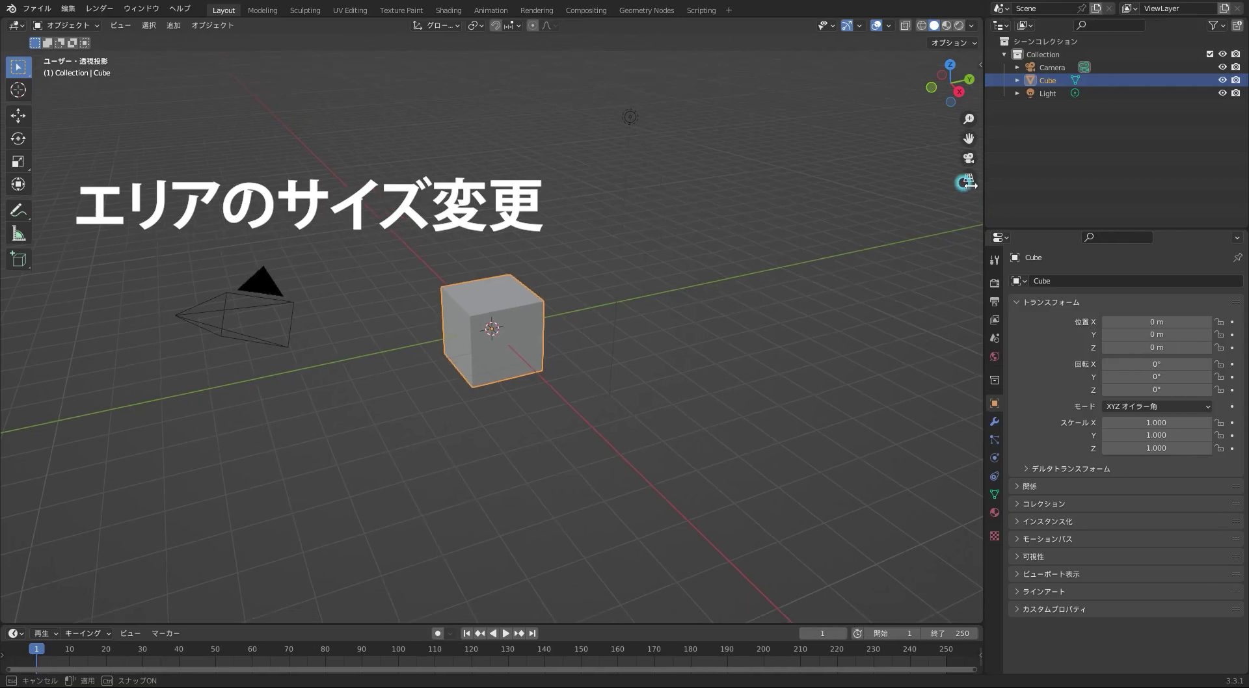
drag(989, 203, 982, 203)
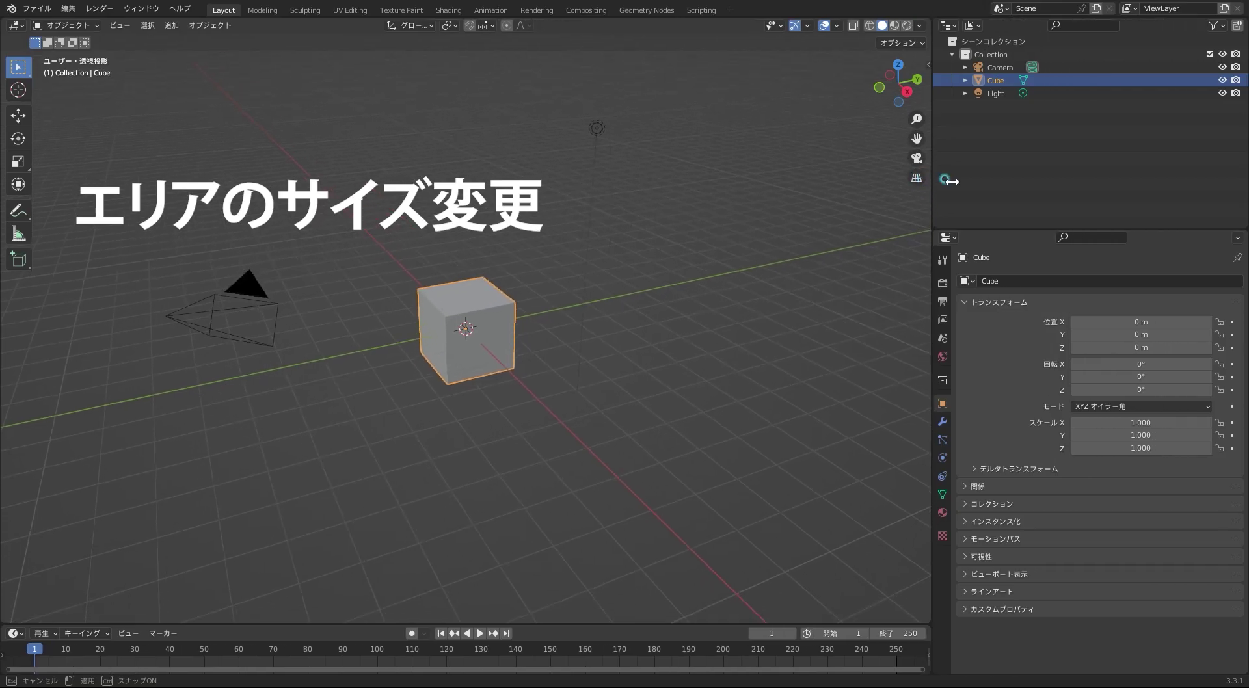
right_click(1013, 219)
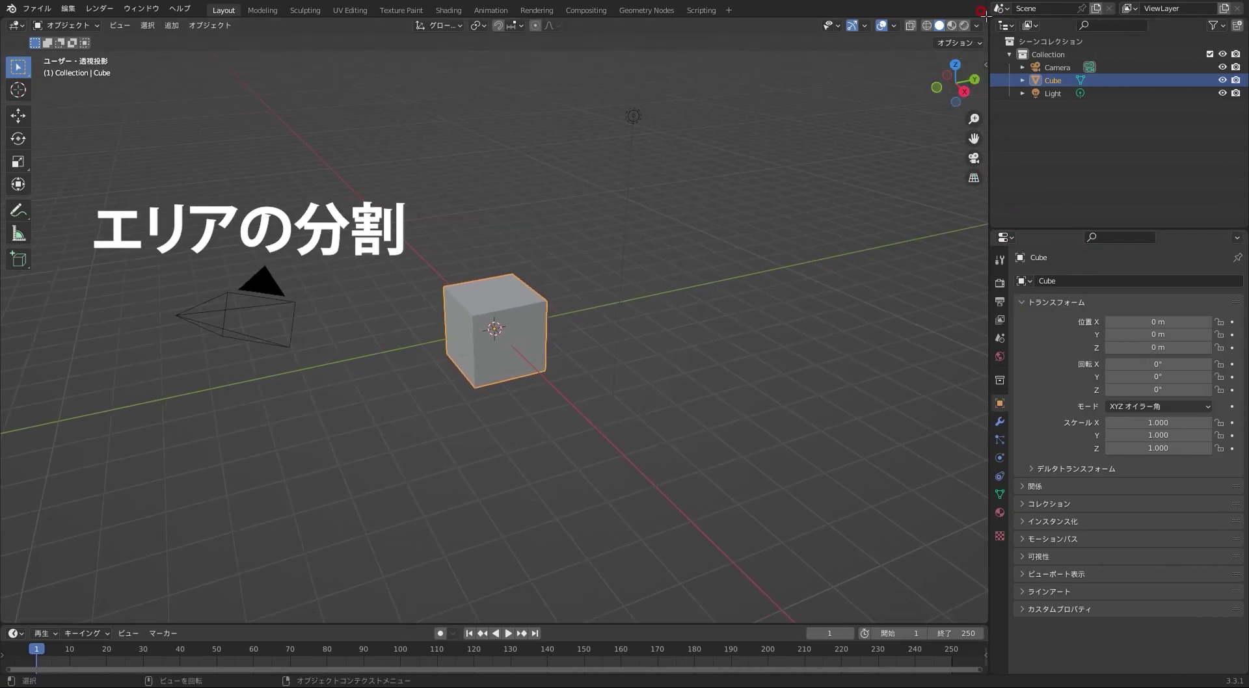
drag(989, 14, 978, 322)
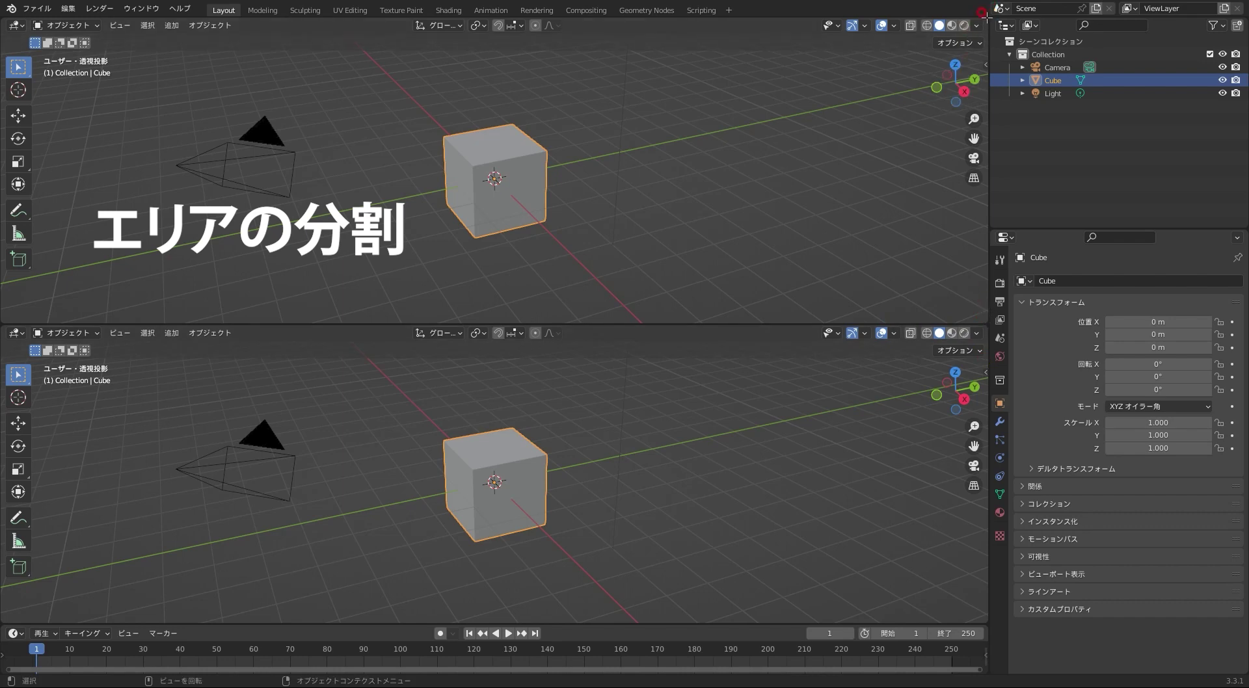
Split both stacked viewports into left and right halves, then join all four into one view.
drag(983, 19, 552, 19)
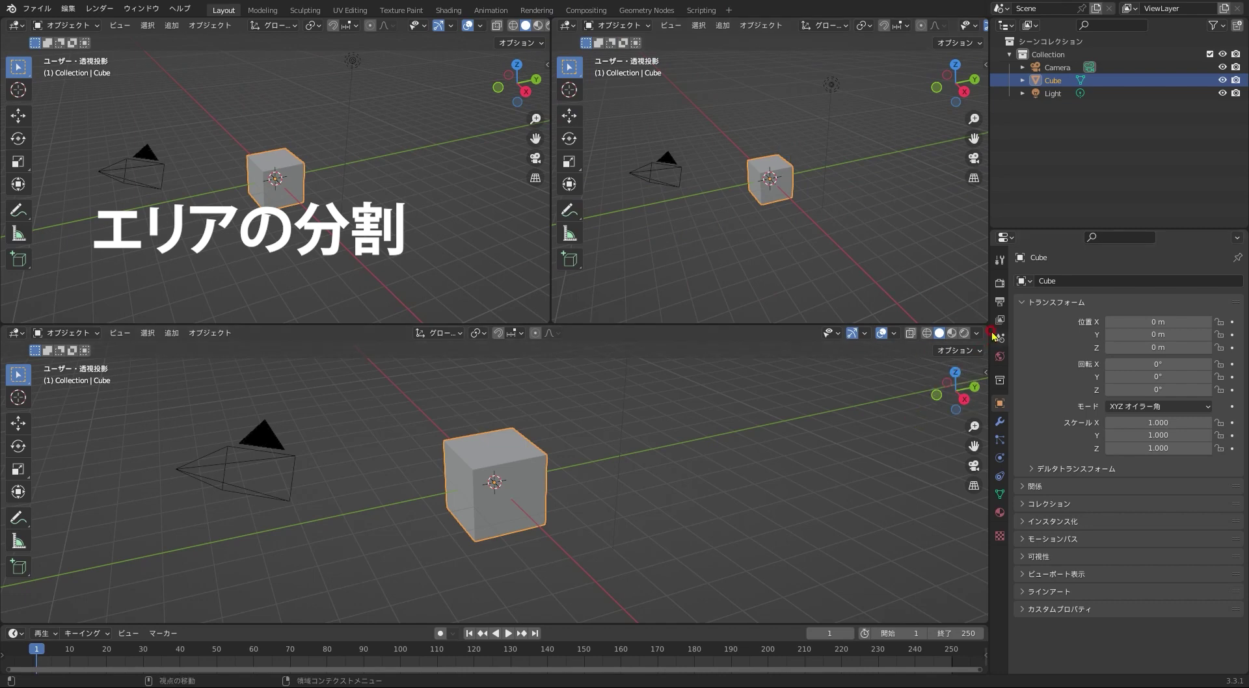
drag(983, 323, 617, 315)
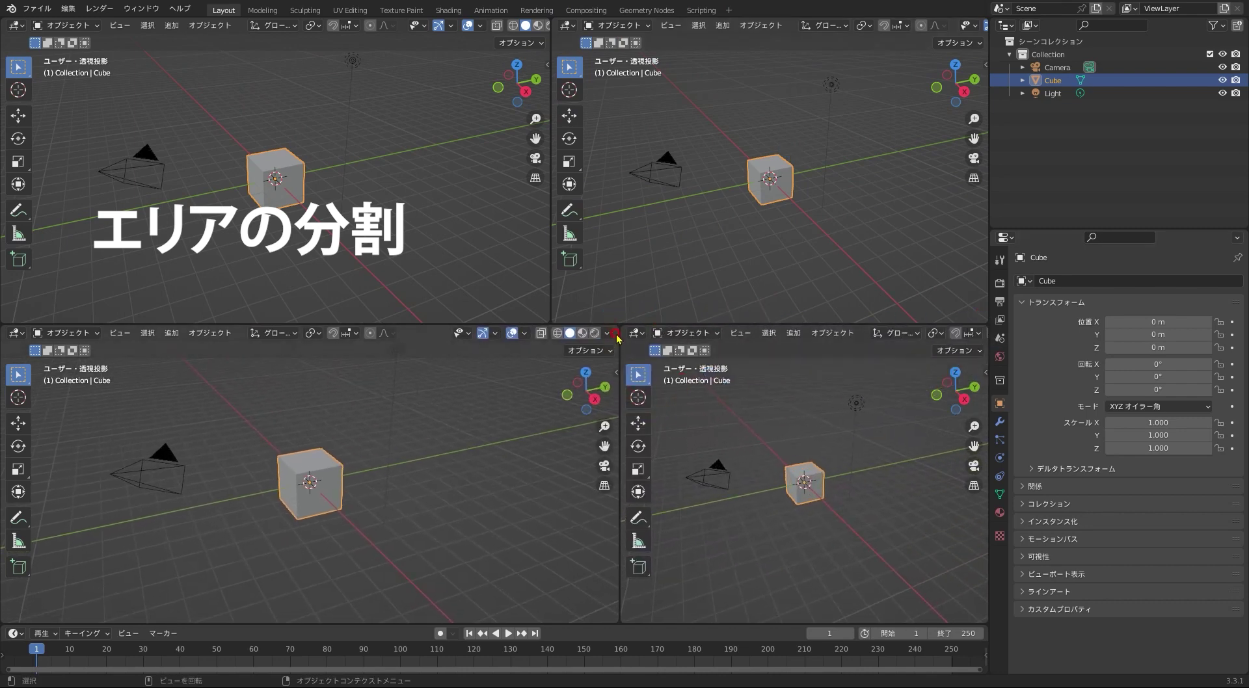
drag(617, 323, 776, 398)
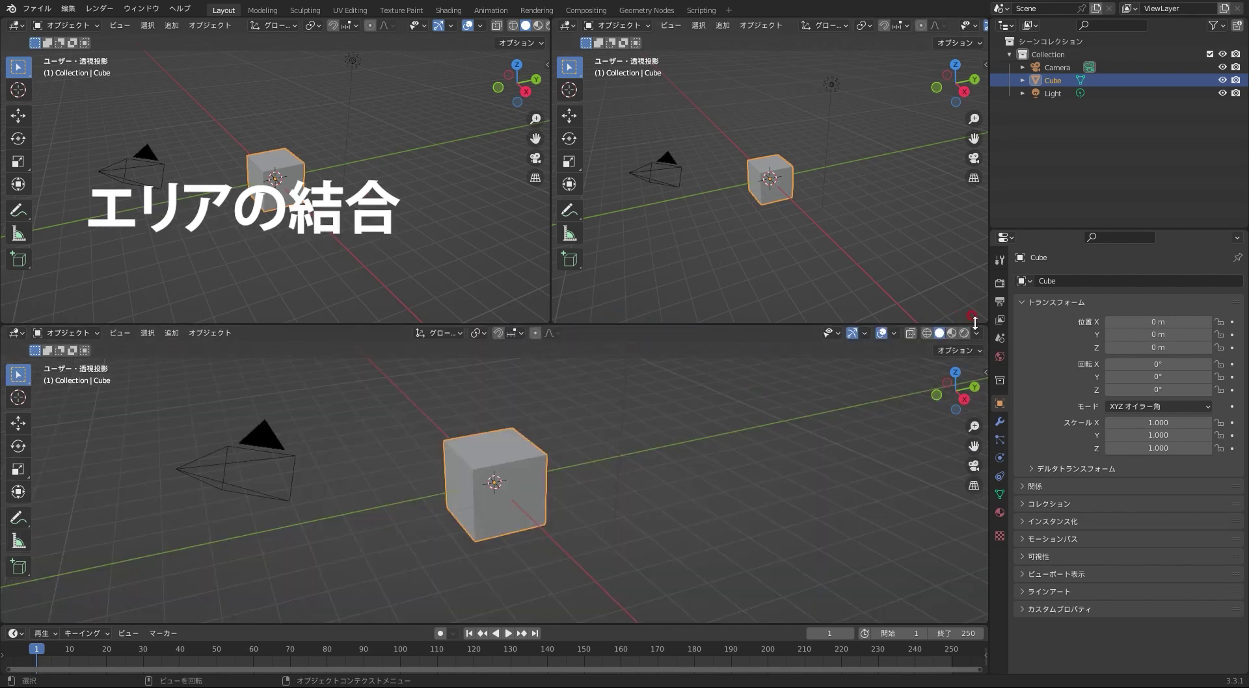
drag(983, 325, 975, 281)
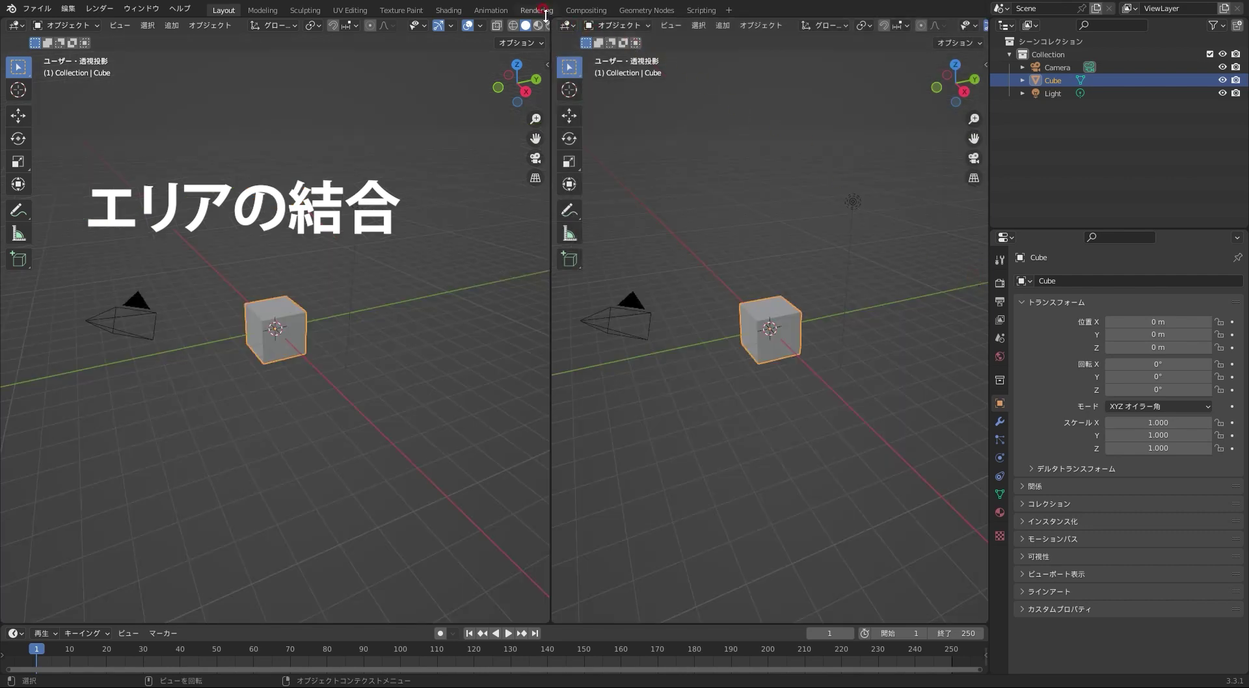
drag(551, 19, 586, 15)
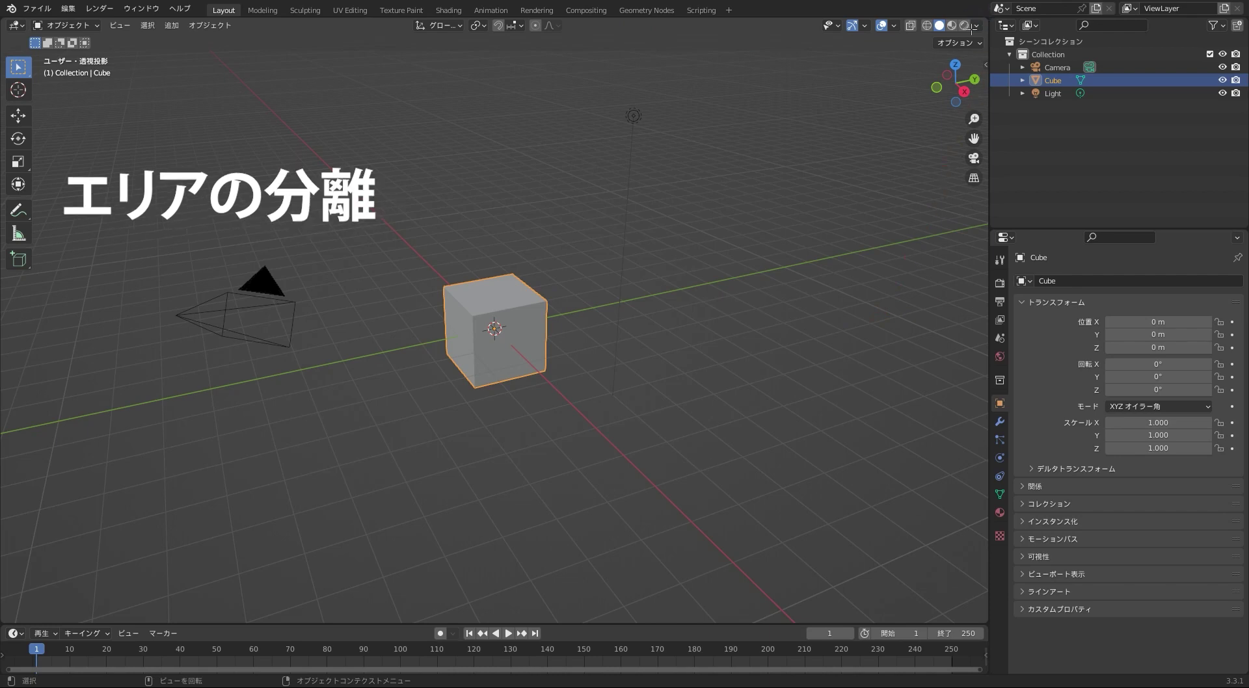
Detach the 3D viewport into its own smaller, repositioned window.
shift+drag(972, 29, 947, 60)
drag(870, 11, 866, 36)
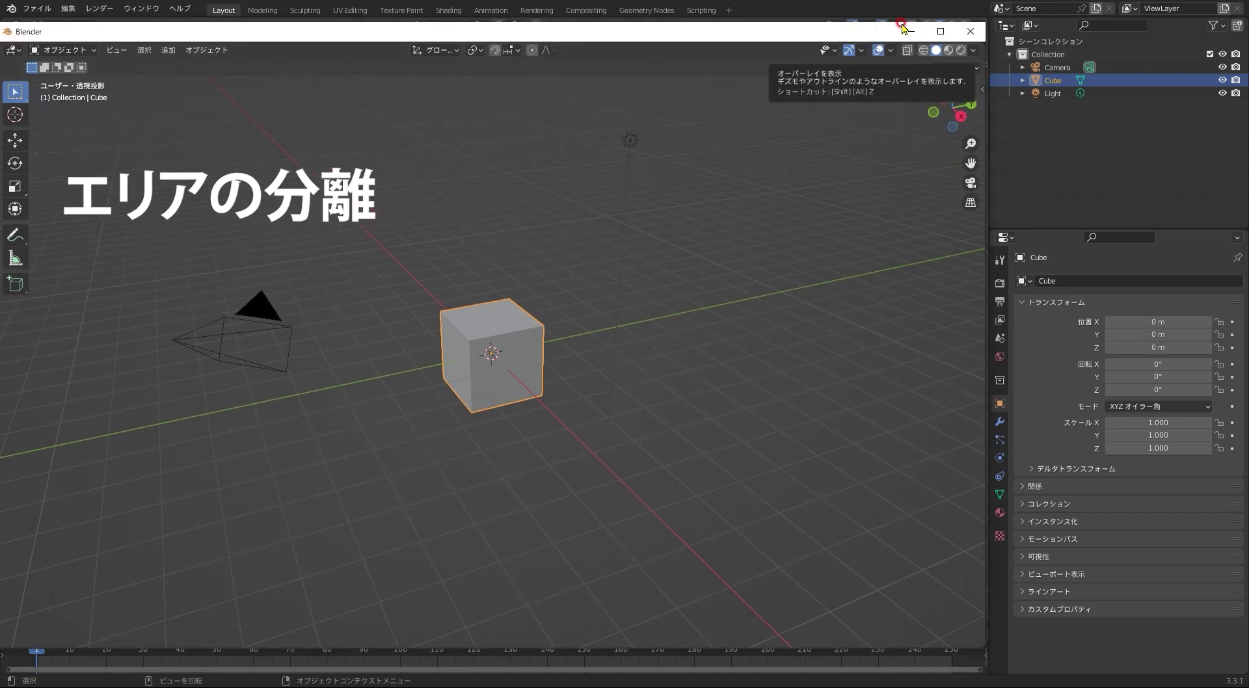
drag(986, 22, 788, 209)
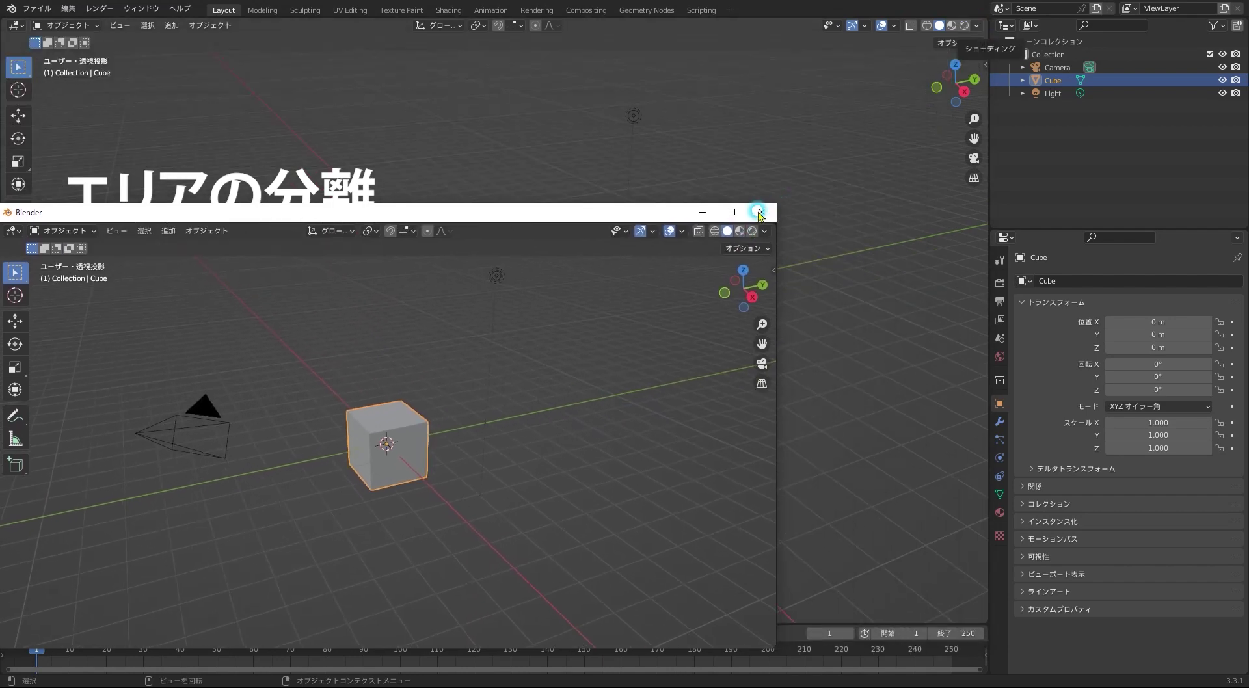
mouse_move(520, 216)
mouse_down()
mouse_move(720, 96)
mouse_move(666, 96)
mouse_up()
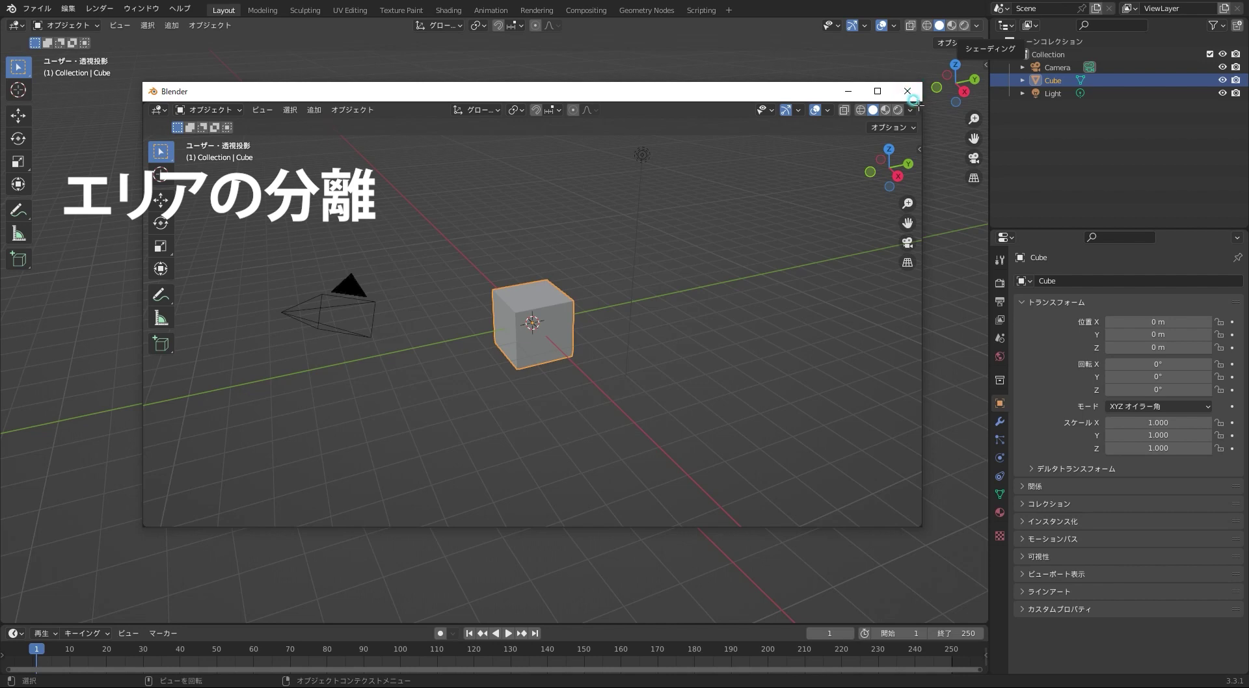
Split the detached window into an Image Editor on the left and an Outliner on the right.
mouse_move(922, 103)
mouse_down()
mouse_move(496, 105)
mouse_move(784, 112)
mouse_up()
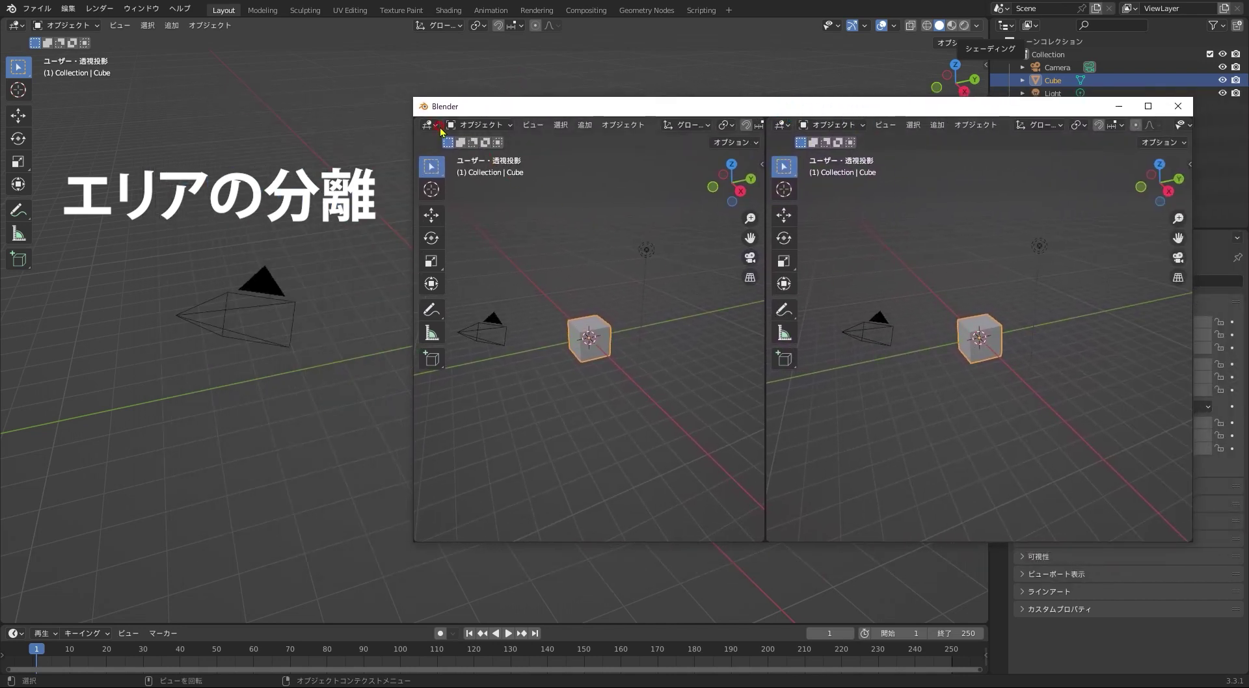
click(430, 125)
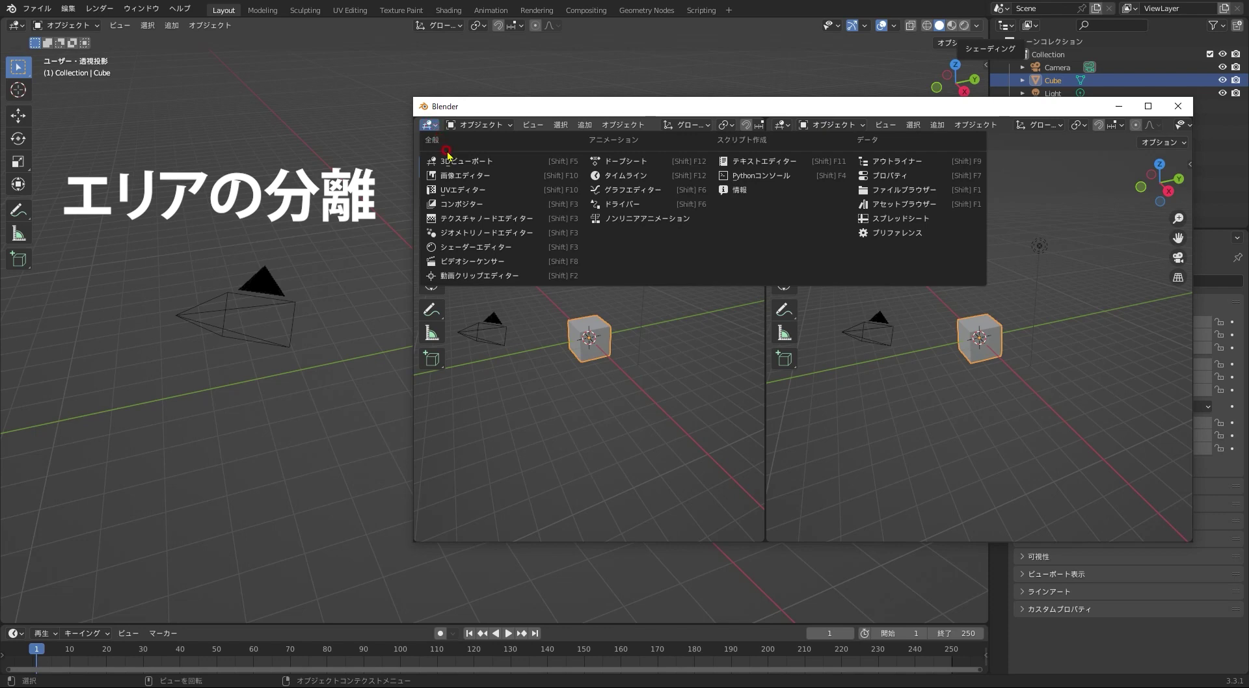
click(465, 176)
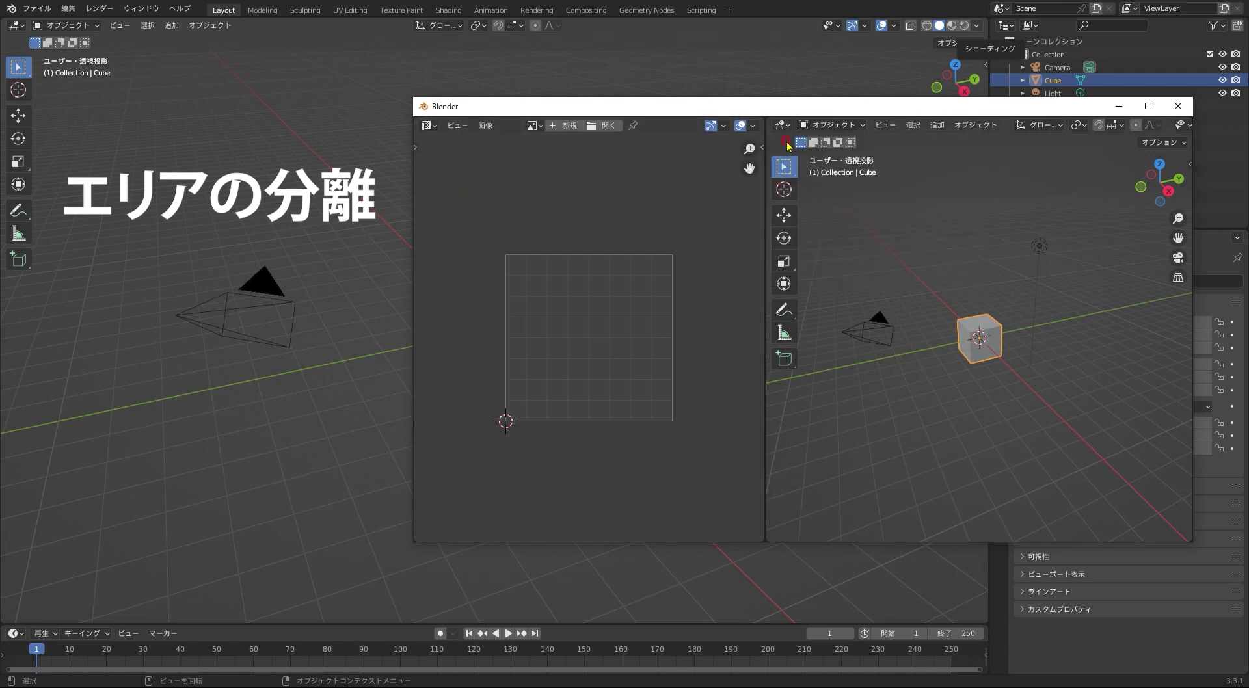
click(785, 125)
click(823, 170)
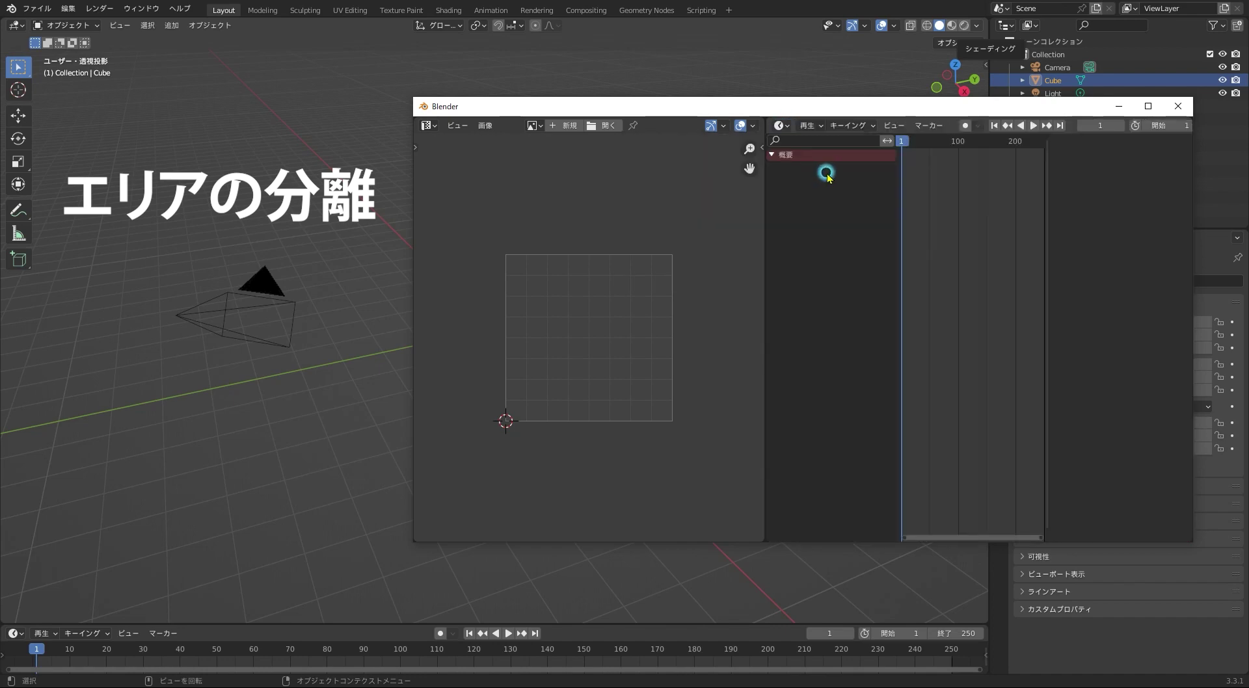
click(785, 124)
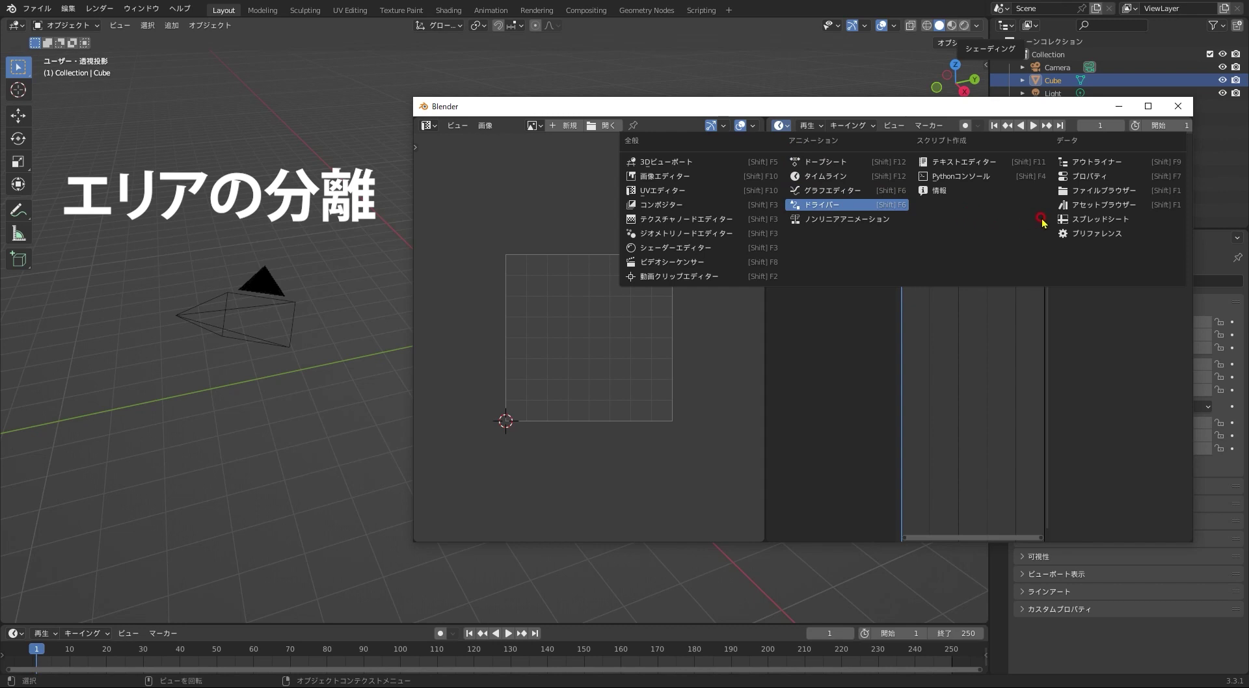
click(1095, 163)
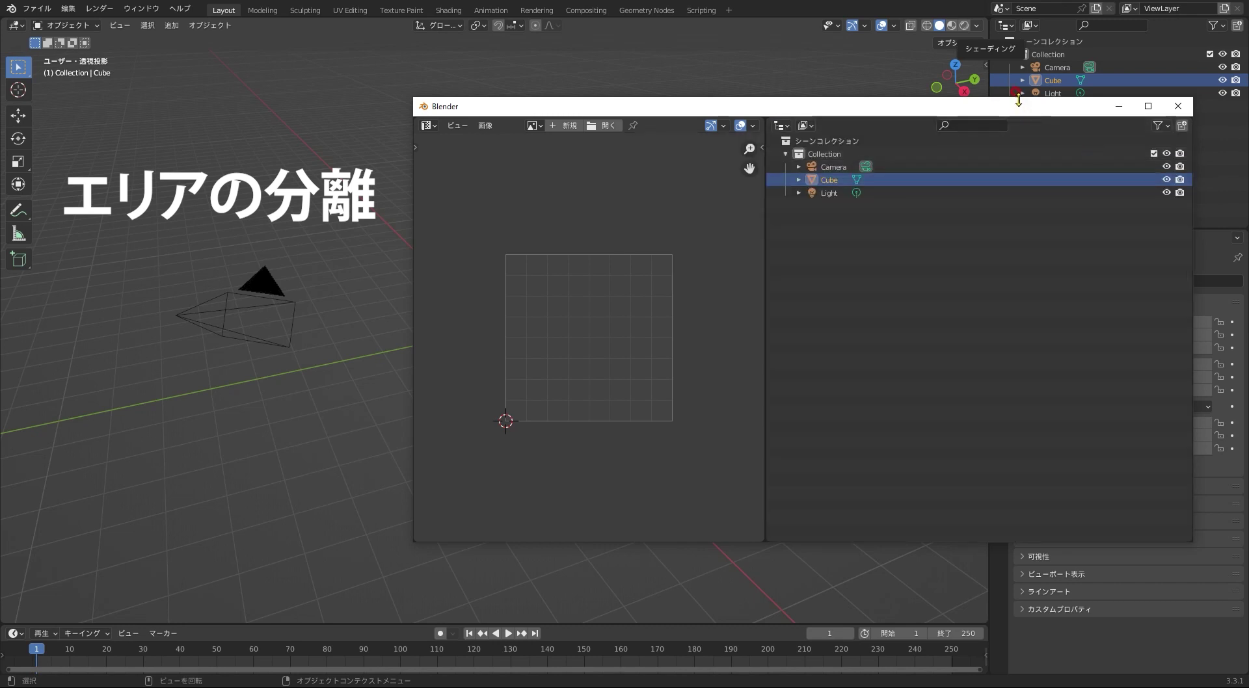
Close the detached window and pop the Outliner out into a separate window.
drag(1014, 112, 768, 121)
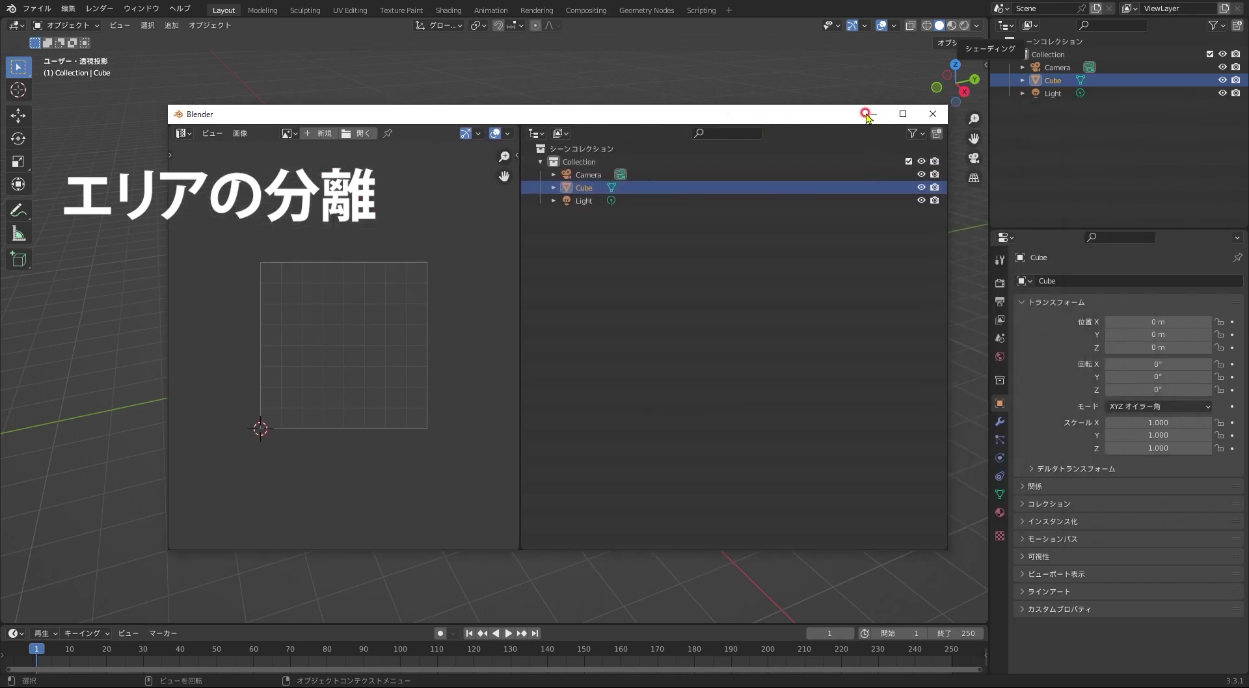
click(931, 115)
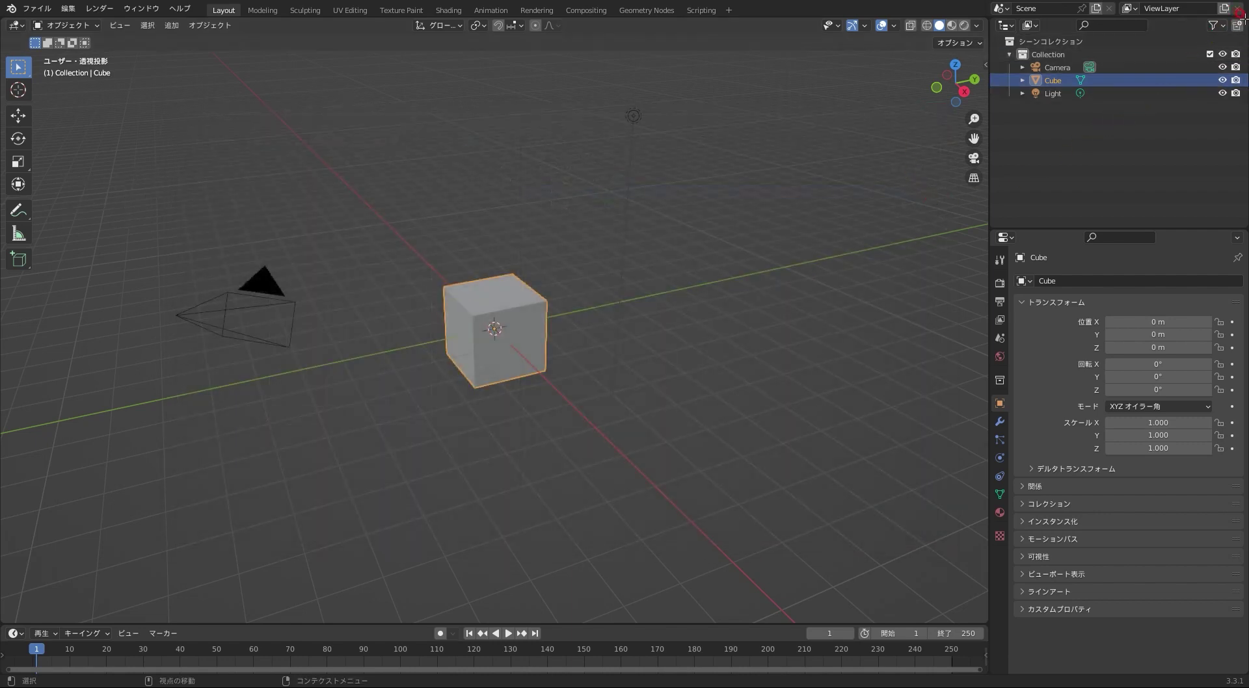
shift+drag(1240, 14, 1199, 38)
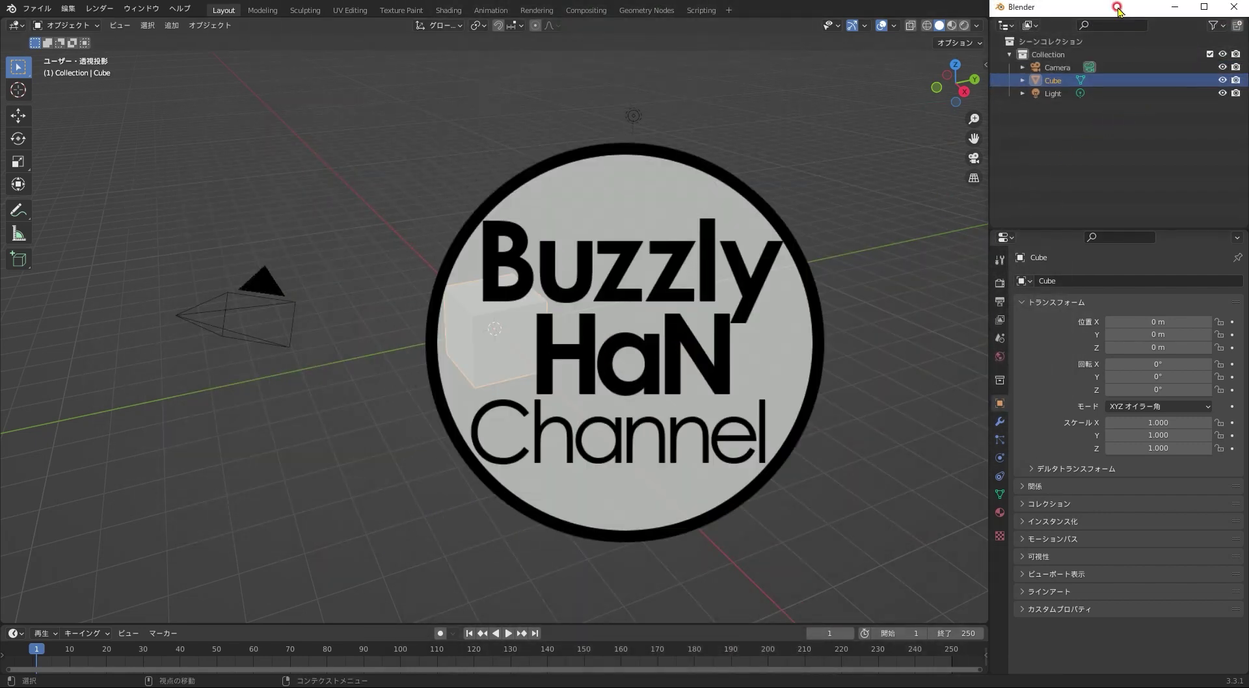